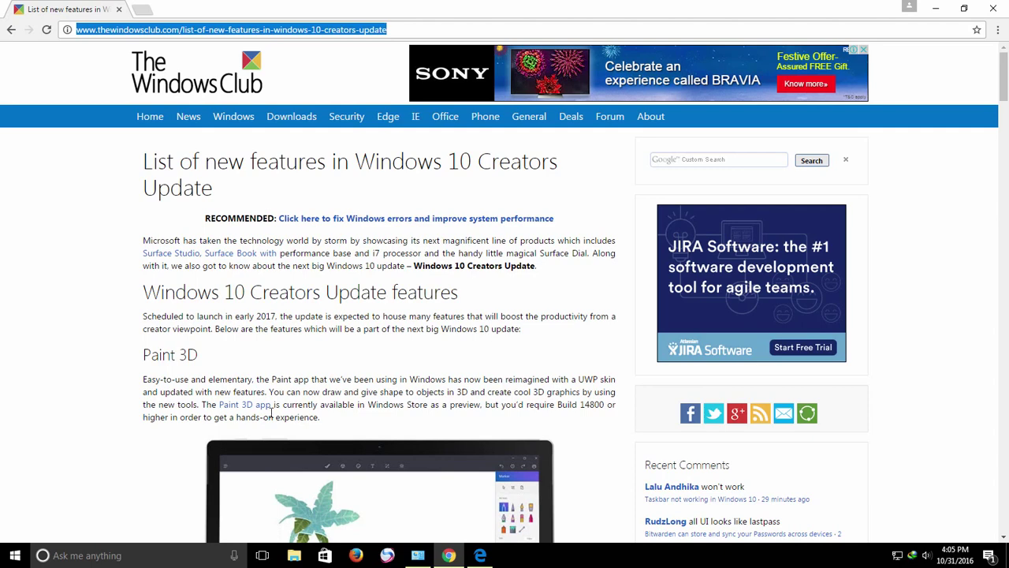
- Check the Microsoft Print to PDF printer in Devices and Printers, then return to the article
{"action": "left_click", "coordinate": [8, 556]}
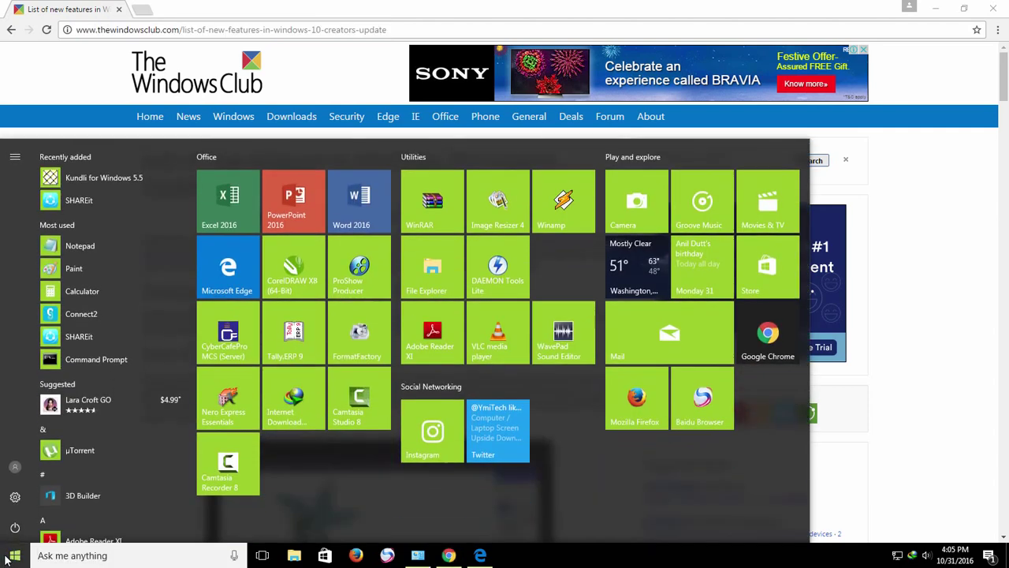
{"action": "type", "text": "devices and print"}
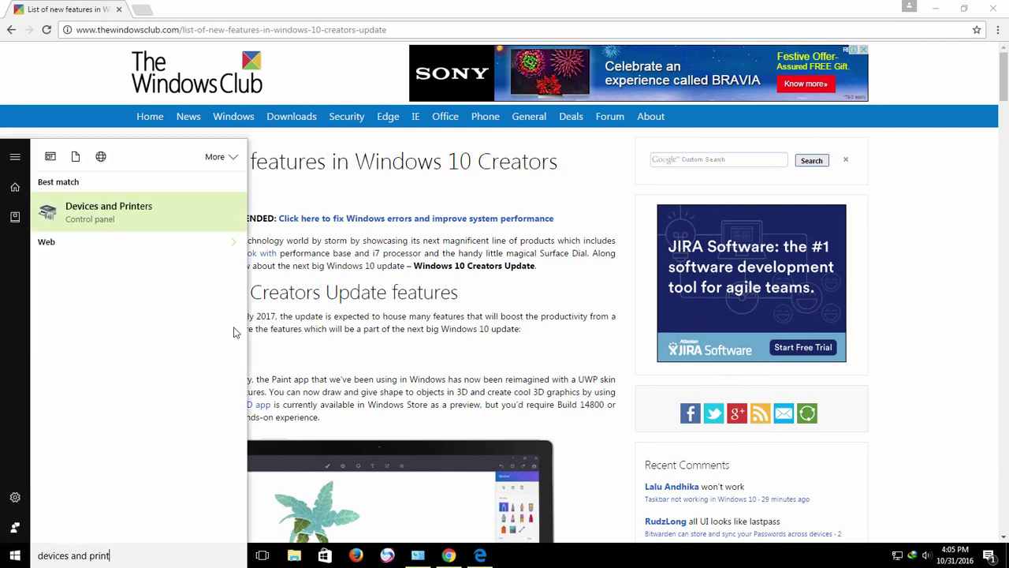
{"action": "left_click", "coordinate": [408, 558]}
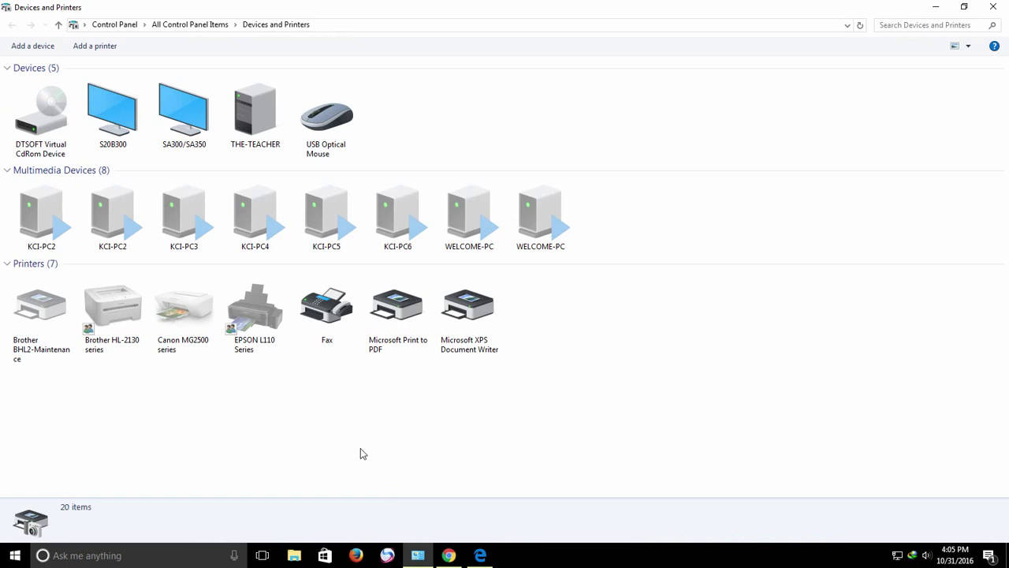
{"action": "left_click", "coordinate": [328, 314]}
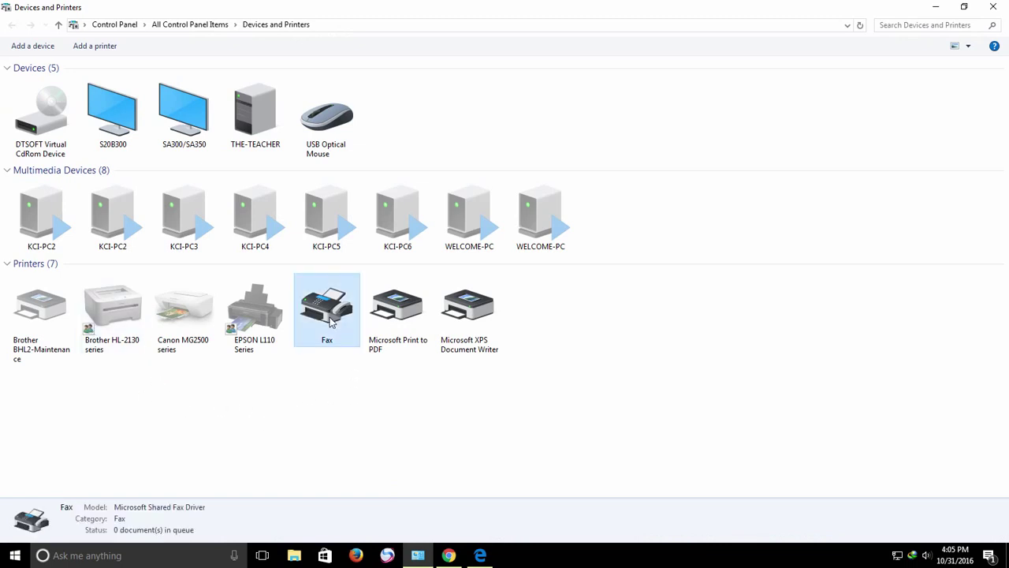
{"action": "left_click", "coordinate": [400, 314]}
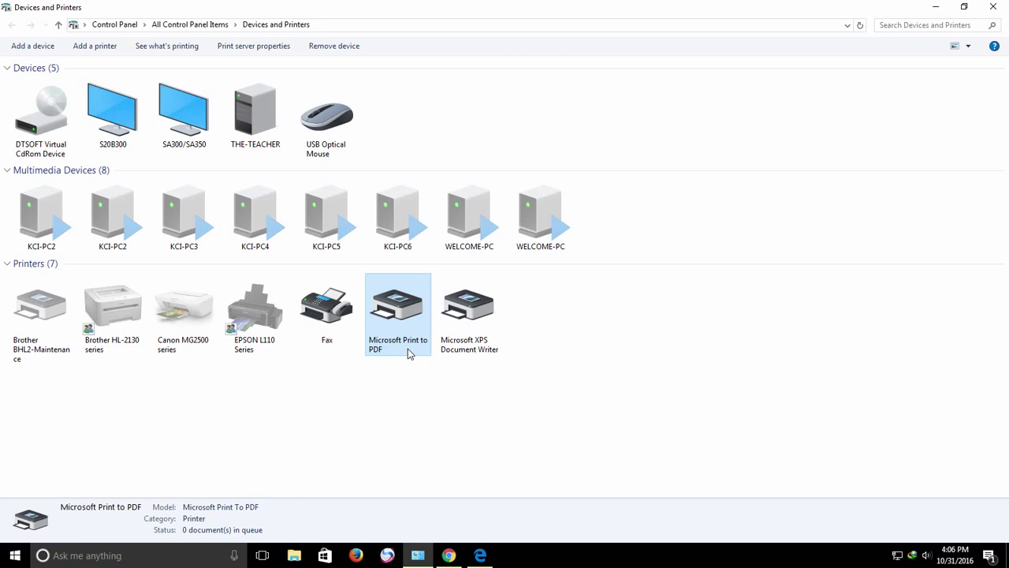
{"action": "left_click", "coordinate": [993, 6]}
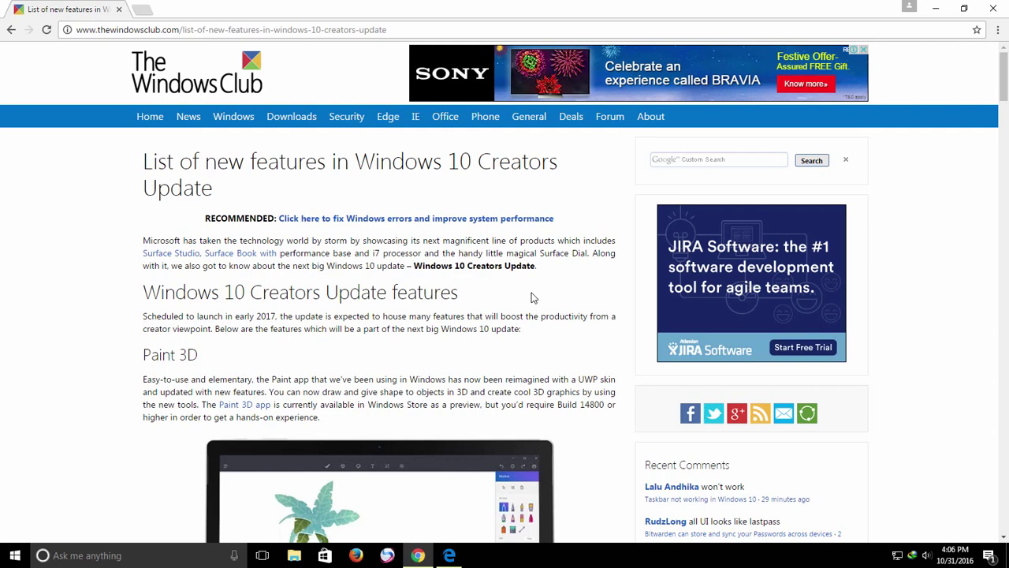
- Bring up Chrome's print preview with Microsoft Print to PDF as the destination
{"action": "left_click", "coordinate": [997, 30]}
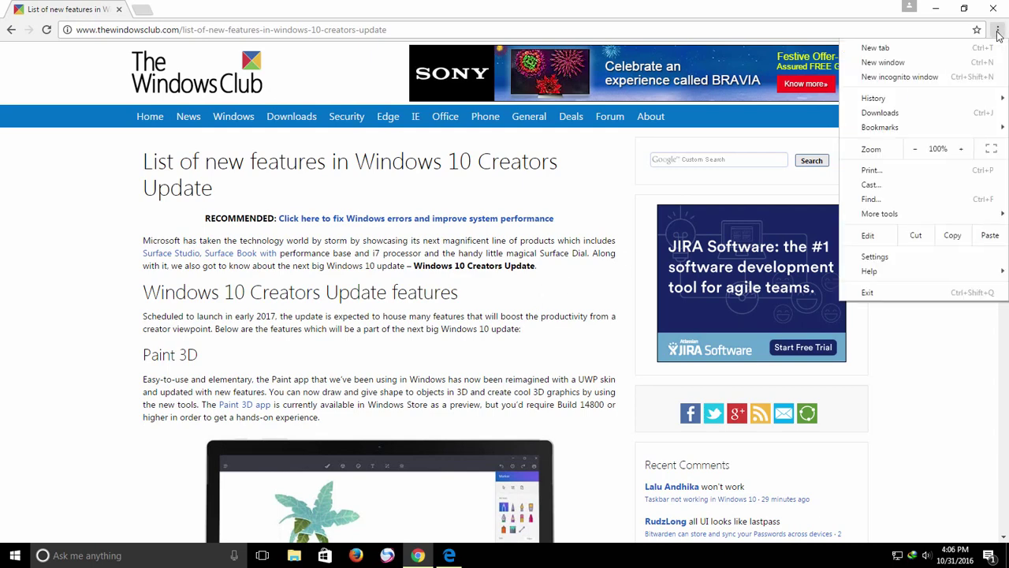
{"action": "left_click", "coordinate": [870, 170]}
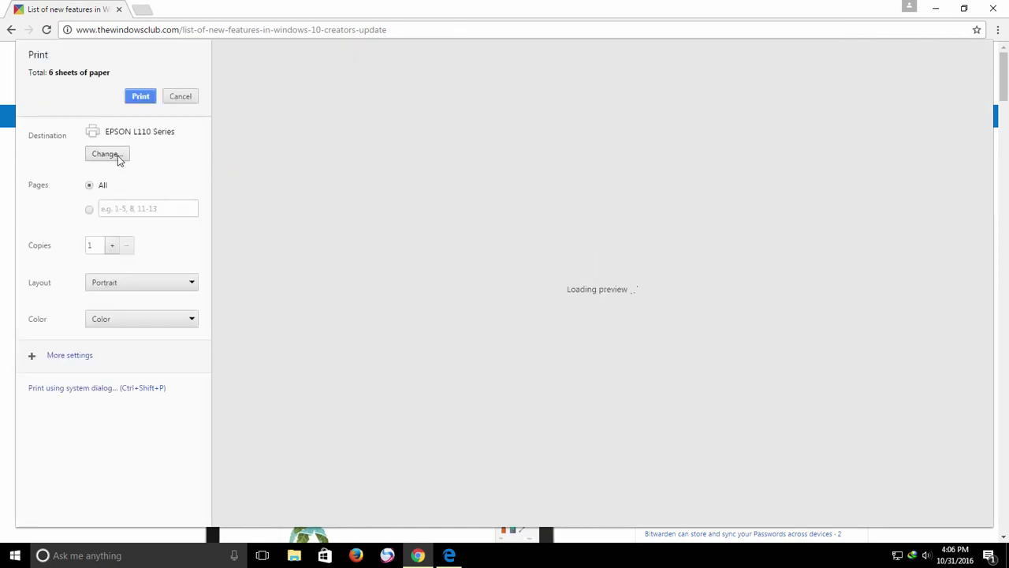
{"action": "left_click", "coordinate": [105, 153]}
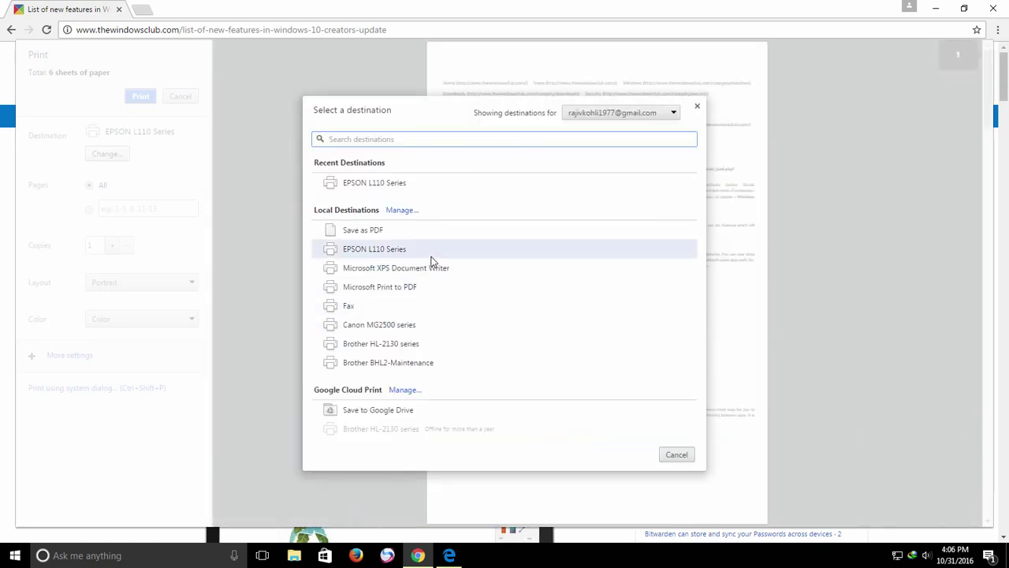
{"action": "left_click", "coordinate": [394, 289]}
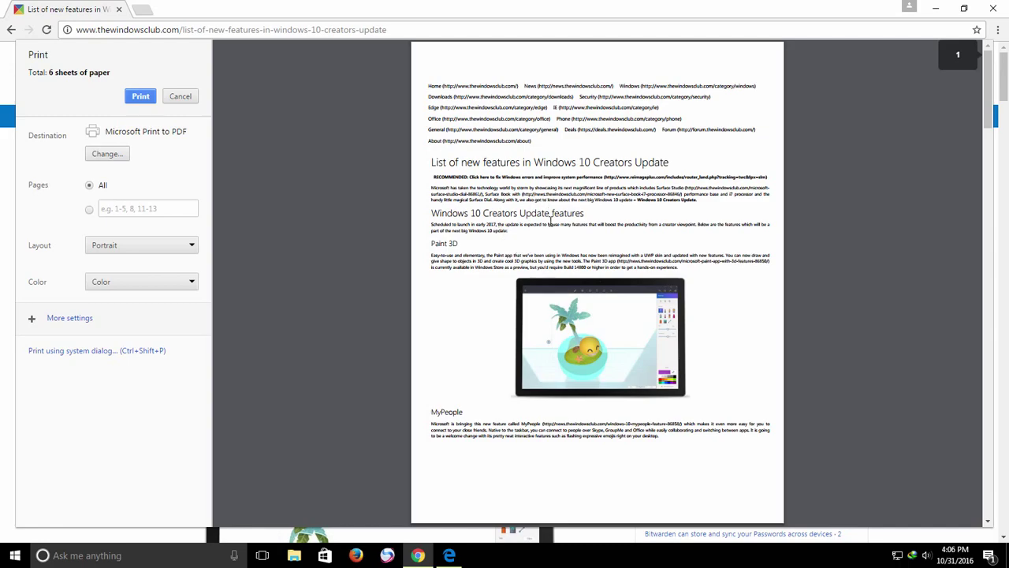
- Limit printing to custom pages 1,3,5, for a total of 3 sheets
{"action": "scroll", "coordinate": [571, 220], "scroll_direction": "down", "scroll_amount": 15}
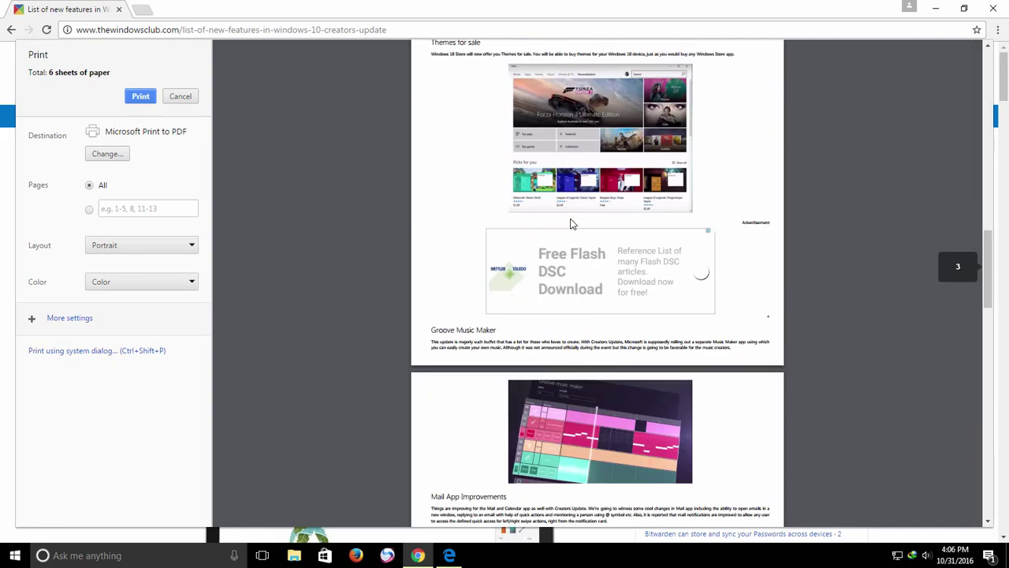
{"action": "scroll", "coordinate": [571, 229], "scroll_direction": "down", "scroll_amount": 10}
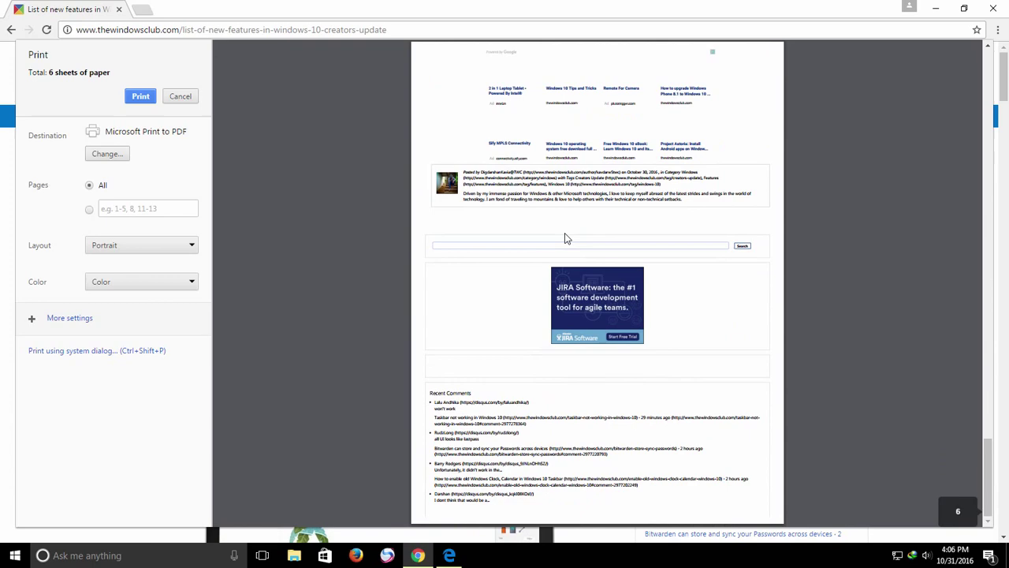
{"action": "scroll", "coordinate": [565, 238], "scroll_direction": "up", "scroll_amount": 4}
{"action": "scroll", "coordinate": [565, 238], "scroll_direction": "up", "scroll_amount": 5}
{"action": "left_click", "coordinate": [130, 207]}
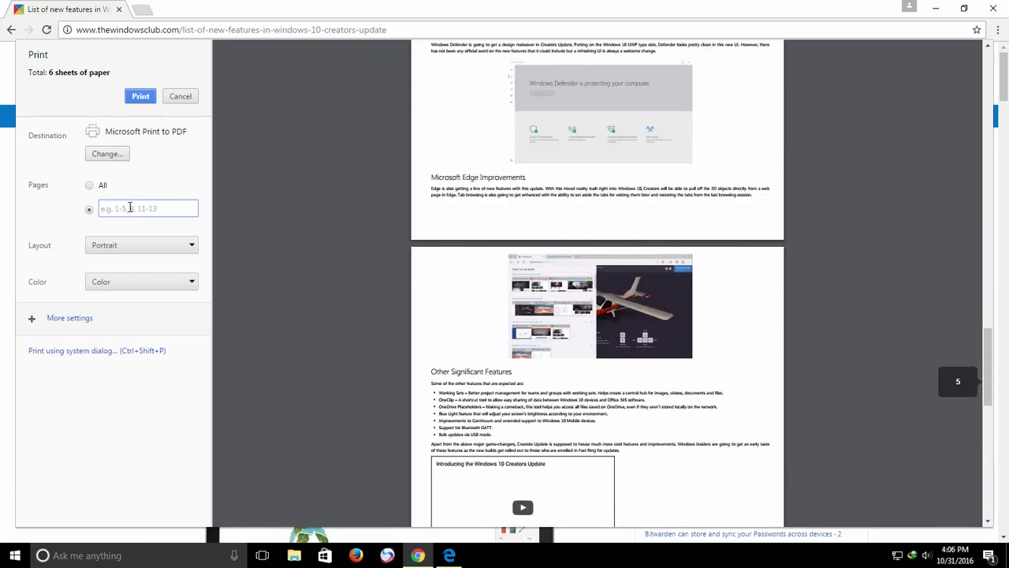
{"action": "type", "text": "1,3"}
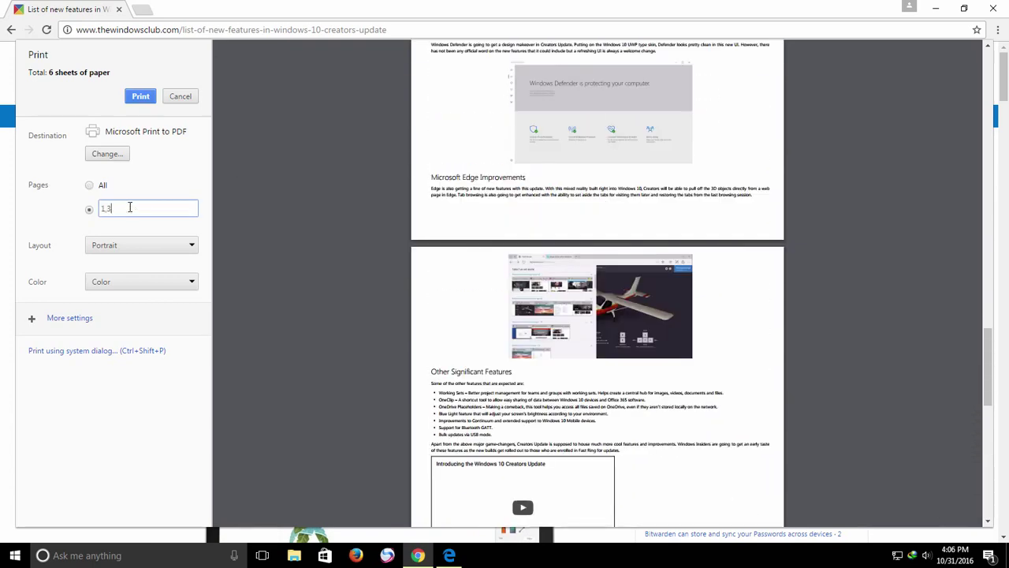
{"action": "type", "text": ",5"}
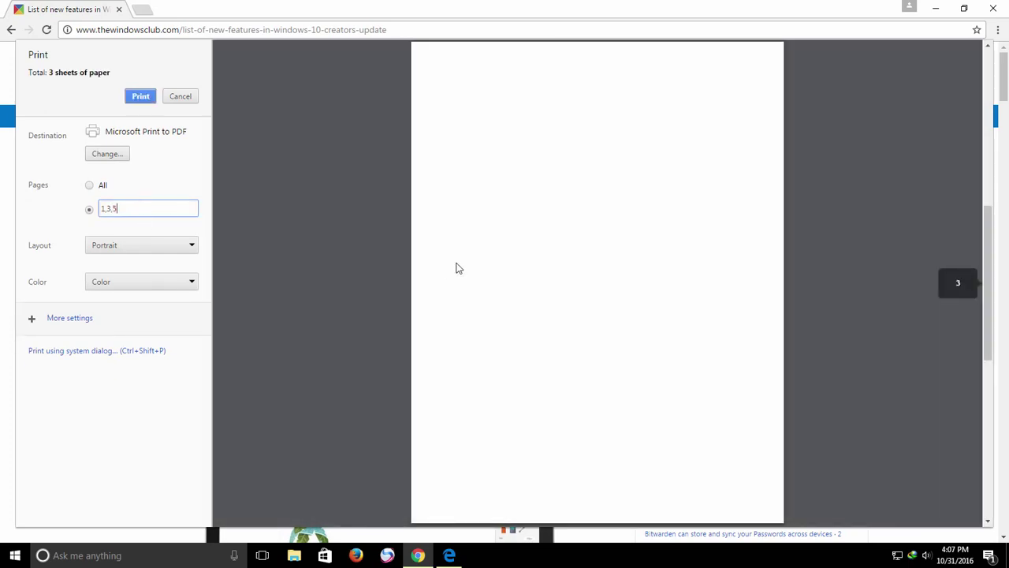
{"action": "scroll", "coordinate": [578, 235], "scroll_direction": "down", "scroll_amount": 6}
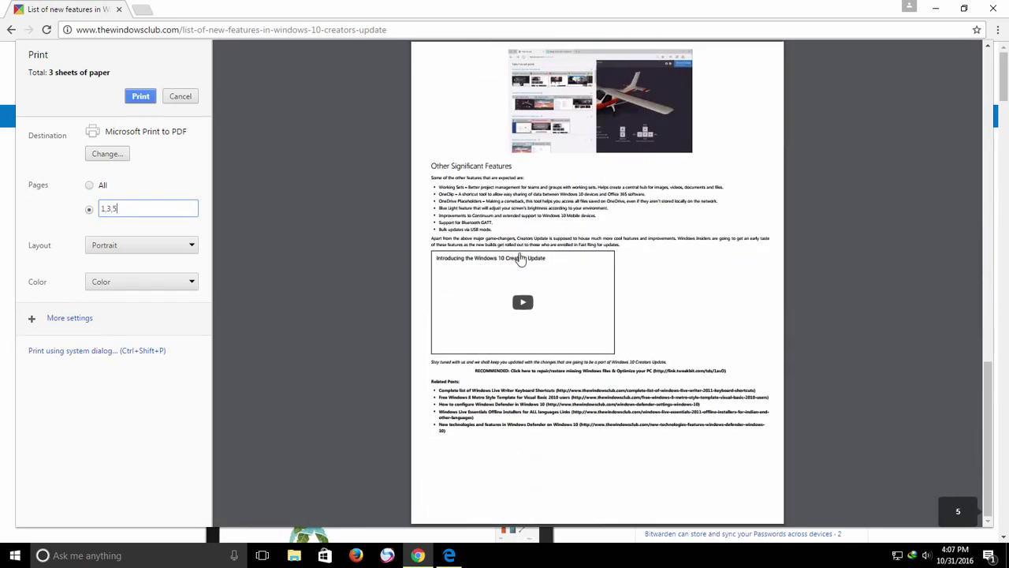
- Print the chosen pages and save the PDF on the Desktop as 'My Pdf'
{"action": "left_click", "coordinate": [140, 97]}
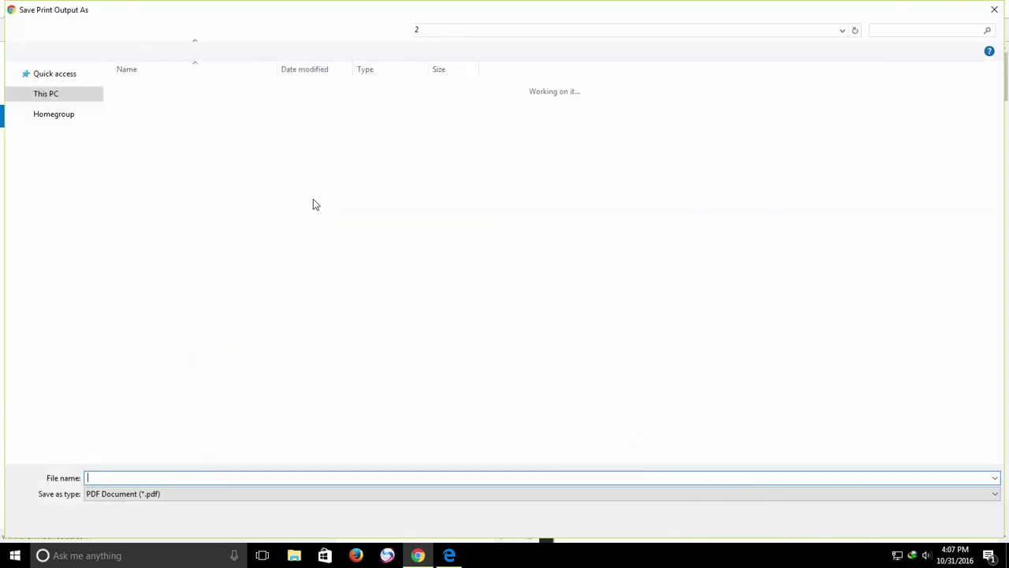
{"action": "left_click", "coordinate": [52, 240]}
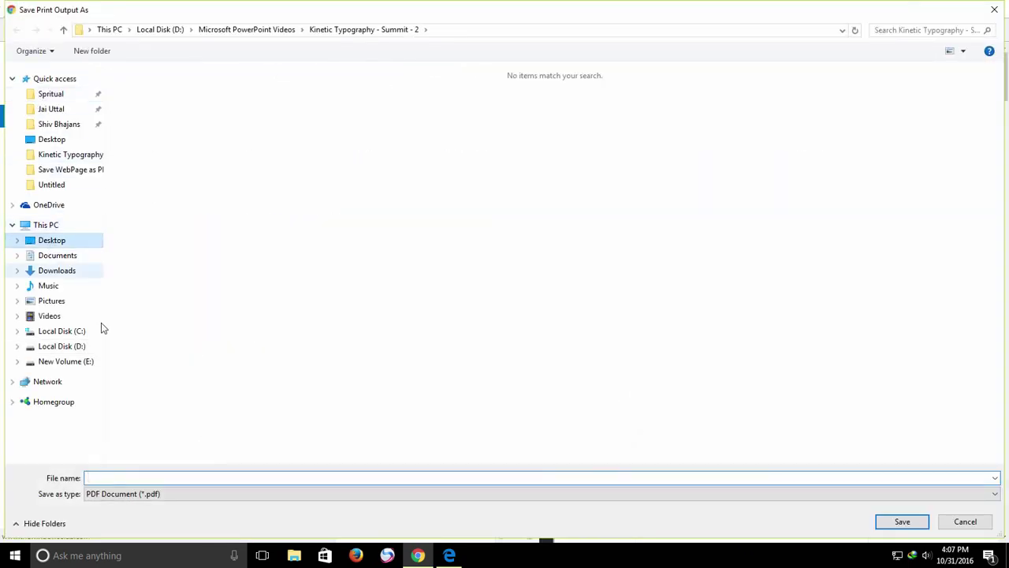
{"action": "left_click", "coordinate": [165, 477]}
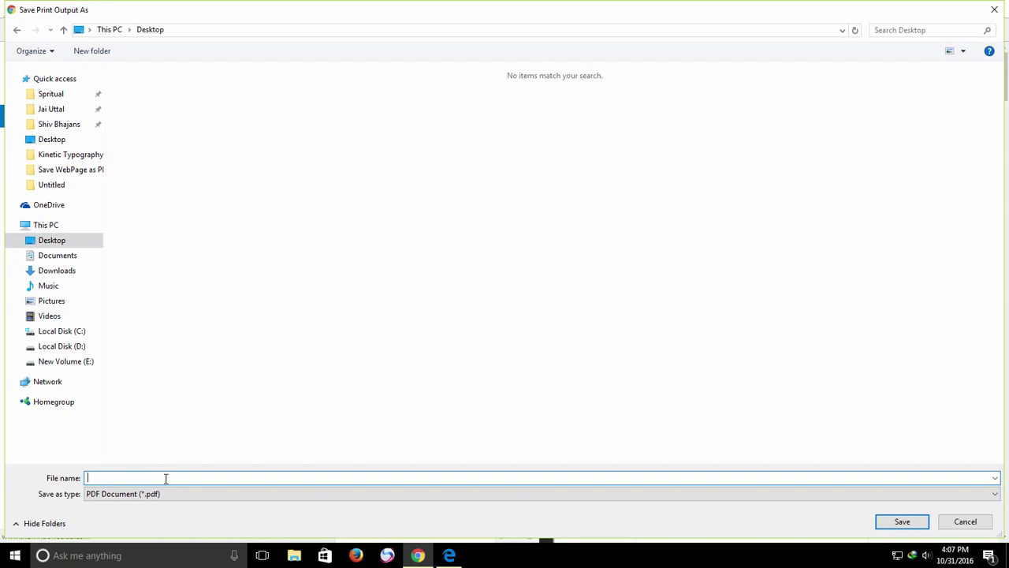
{"action": "type", "text": "My Pdf"}
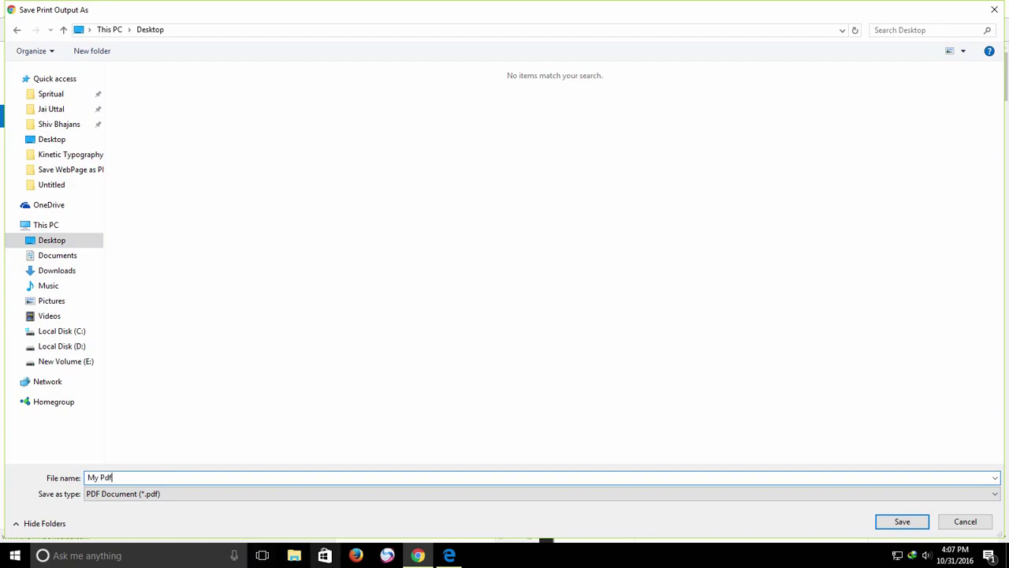
{"action": "left_click", "coordinate": [903, 522]}
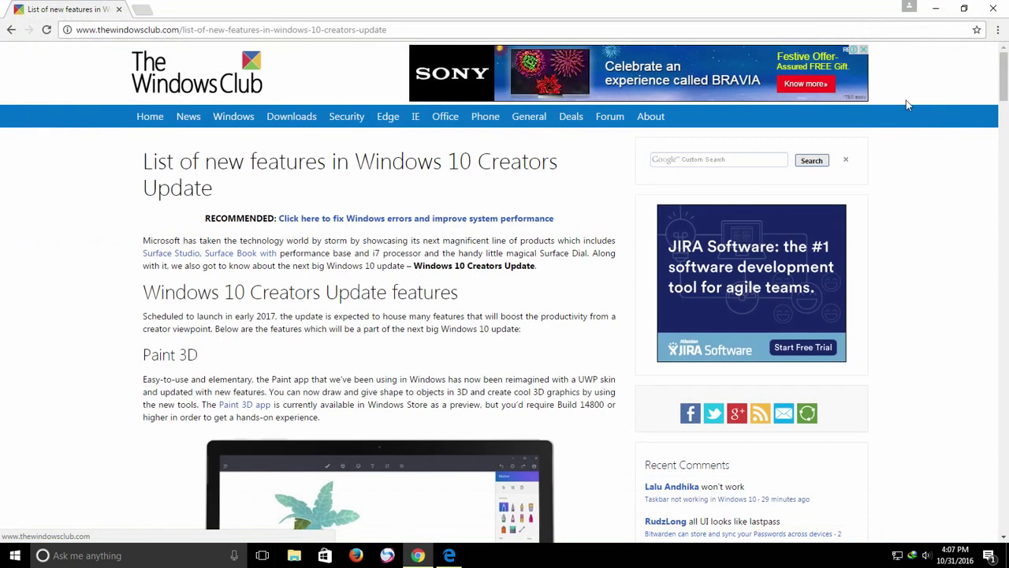
- Open My Pdf from the desktop in a maximized Adobe Reader, scroll its three pages, then close it
{"action": "left_click", "coordinate": [939, 8]}
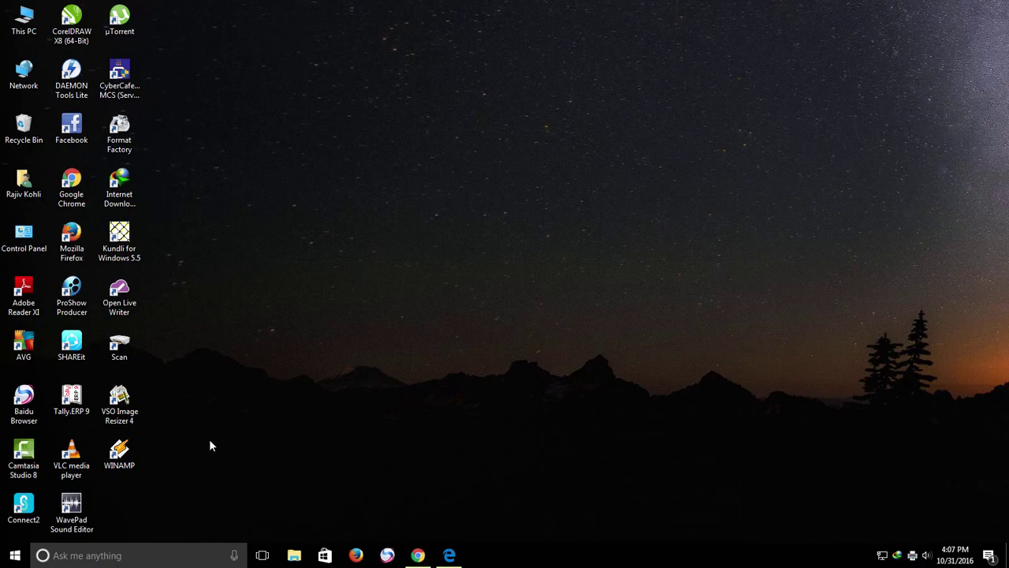
{"action": "double_click", "coordinate": [121, 506]}
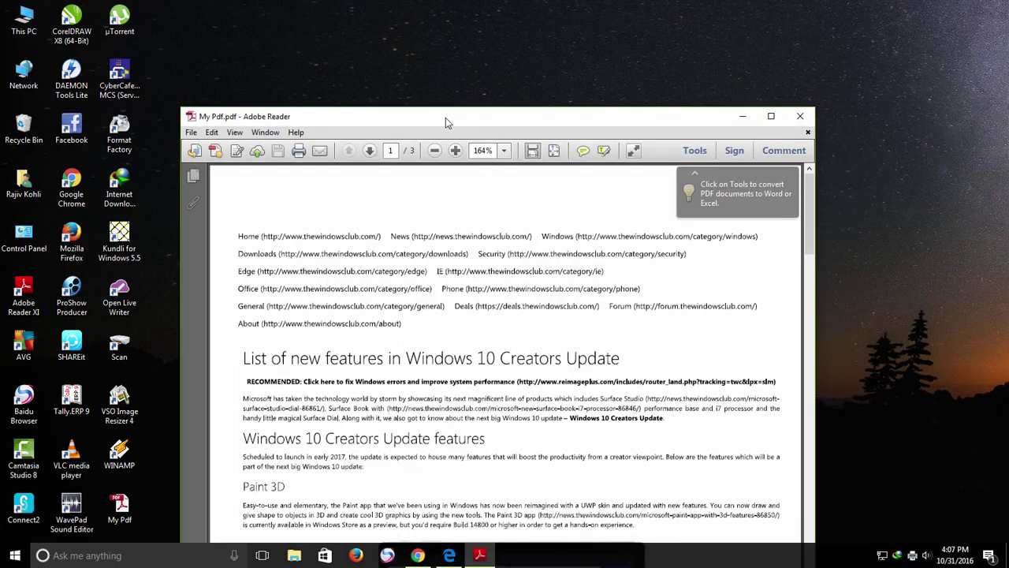
{"action": "double_click", "coordinate": [445, 118]}
{"action": "scroll", "coordinate": [414, 293], "scroll_direction": "down", "scroll_amount": 10}
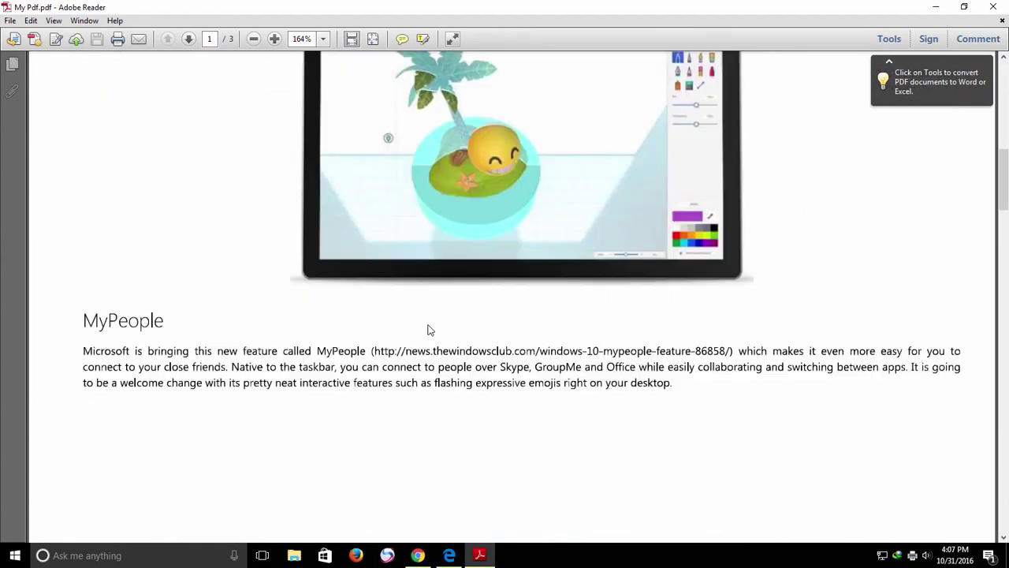
{"action": "scroll", "coordinate": [430, 330], "scroll_direction": "down", "scroll_amount": 5}
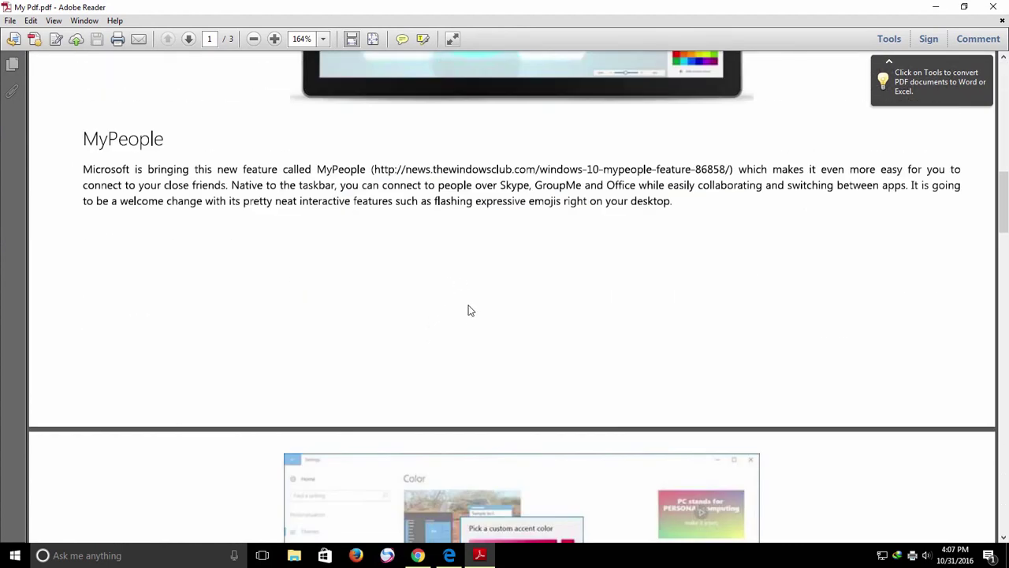
{"action": "scroll", "coordinate": [480, 304], "scroll_direction": "down", "scroll_amount": 20}
{"action": "scroll", "coordinate": [634, 297], "scroll_direction": "down", "scroll_amount": 10}
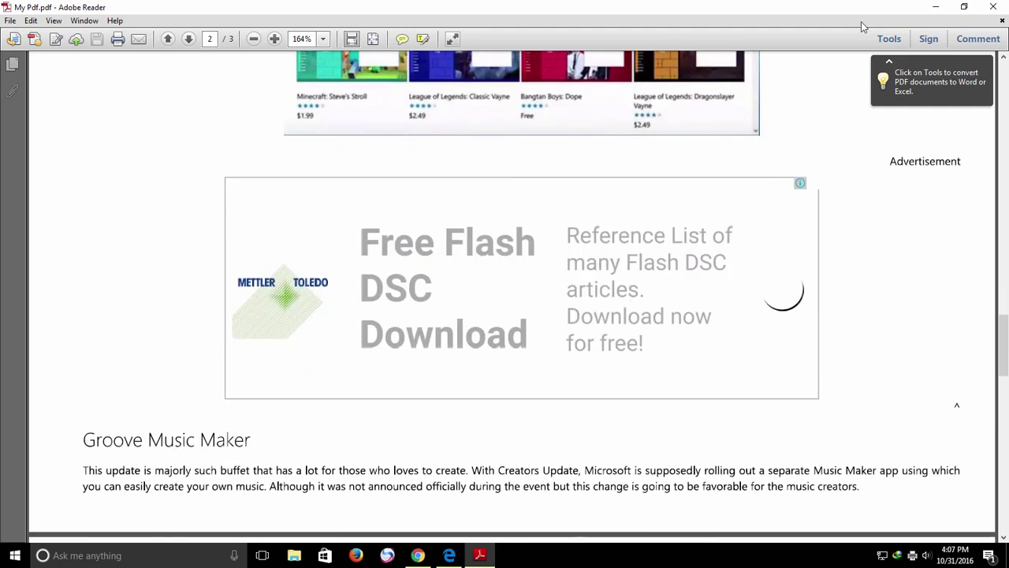
{"action": "left_click", "coordinate": [993, 7]}
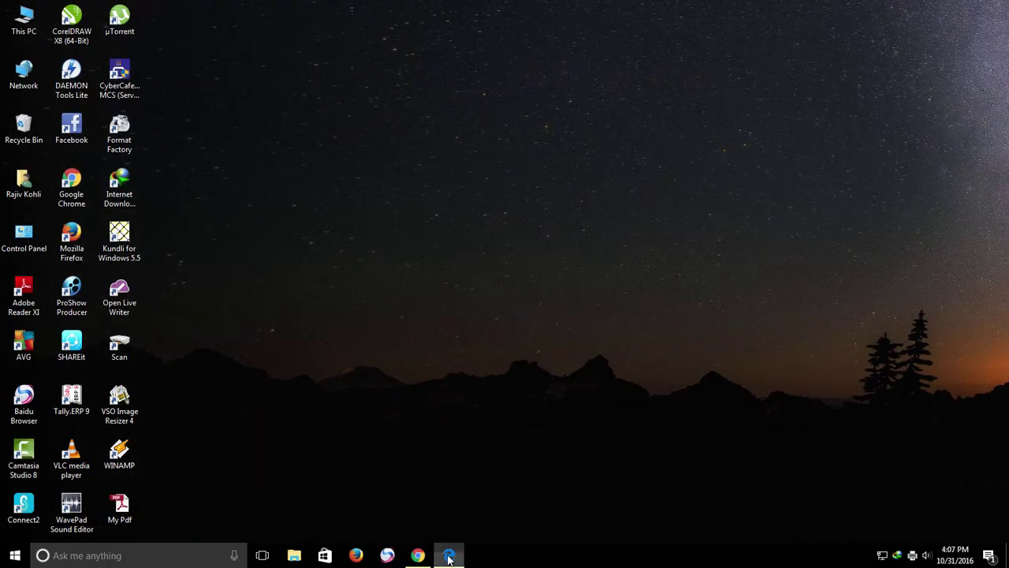
- Show the Creators Update article in Edge reading view and scroll through it and back up
{"action": "left_click", "coordinate": [449, 553]}
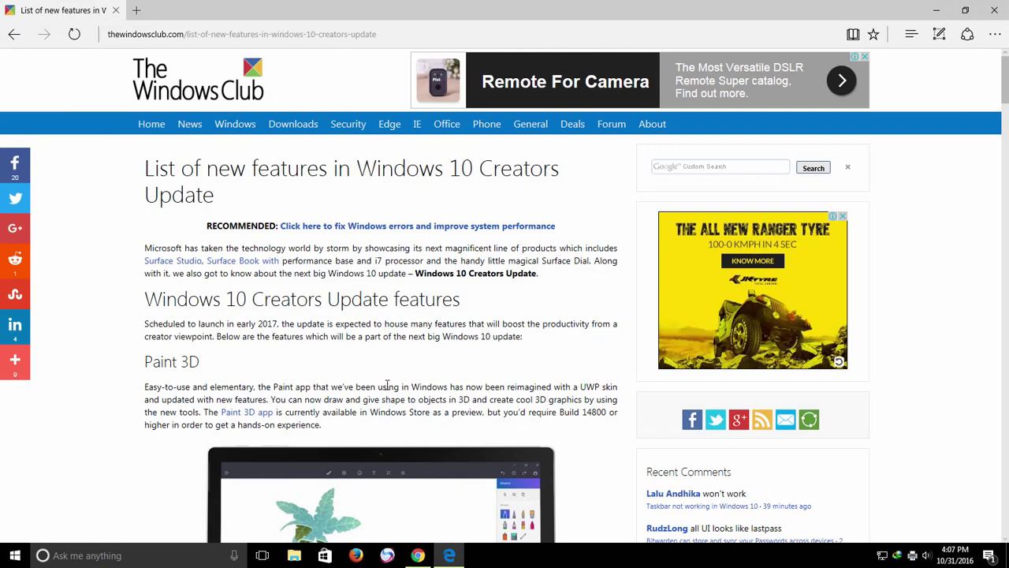
{"action": "left_click", "coordinate": [853, 35]}
{"action": "scroll", "coordinate": [720, 235], "scroll_direction": "down", "scroll_amount": 5}
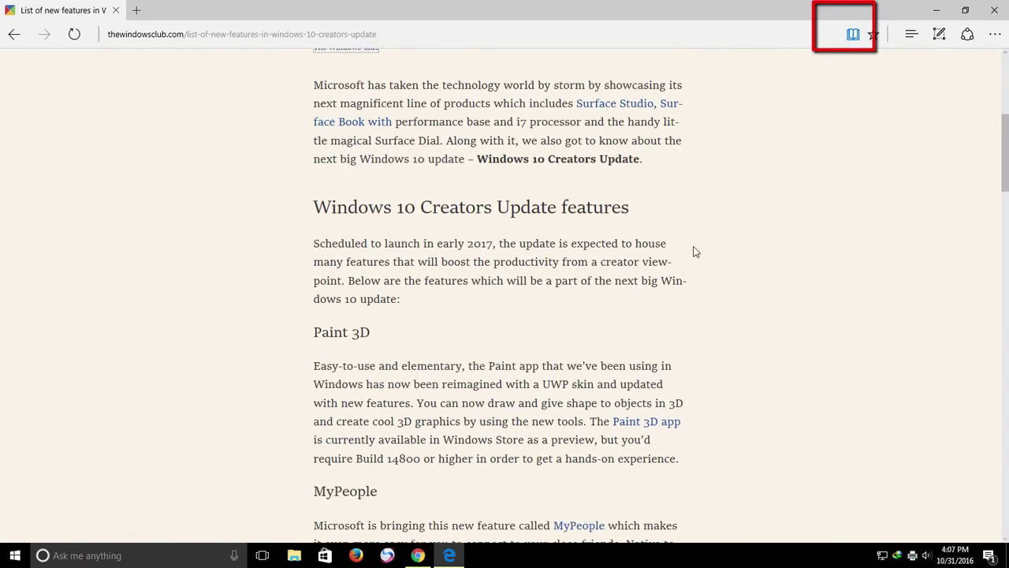
{"action": "scroll", "coordinate": [695, 251], "scroll_direction": "down", "scroll_amount": 20}
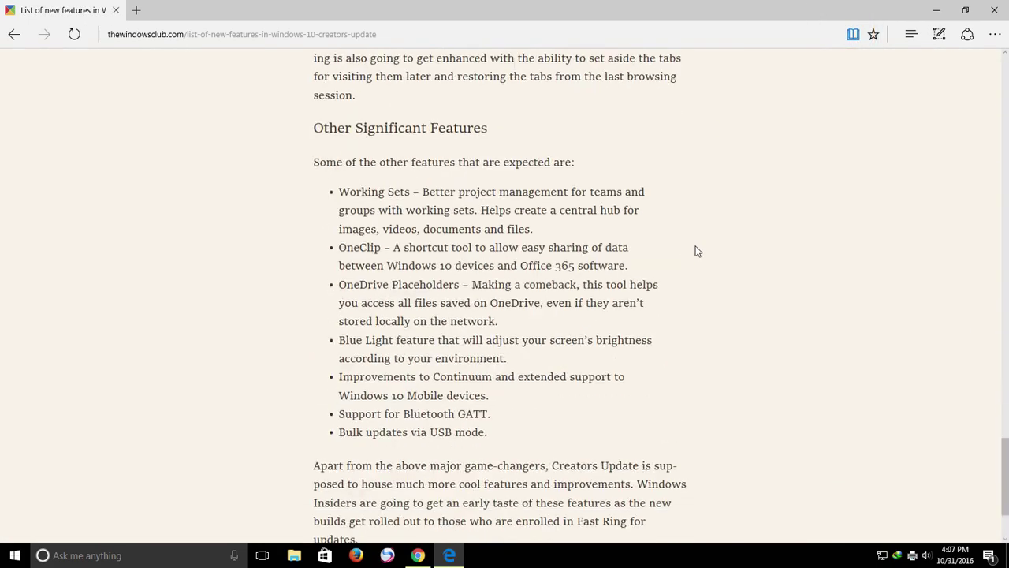
{"action": "scroll", "coordinate": [696, 250], "scroll_direction": "down", "scroll_amount": 3}
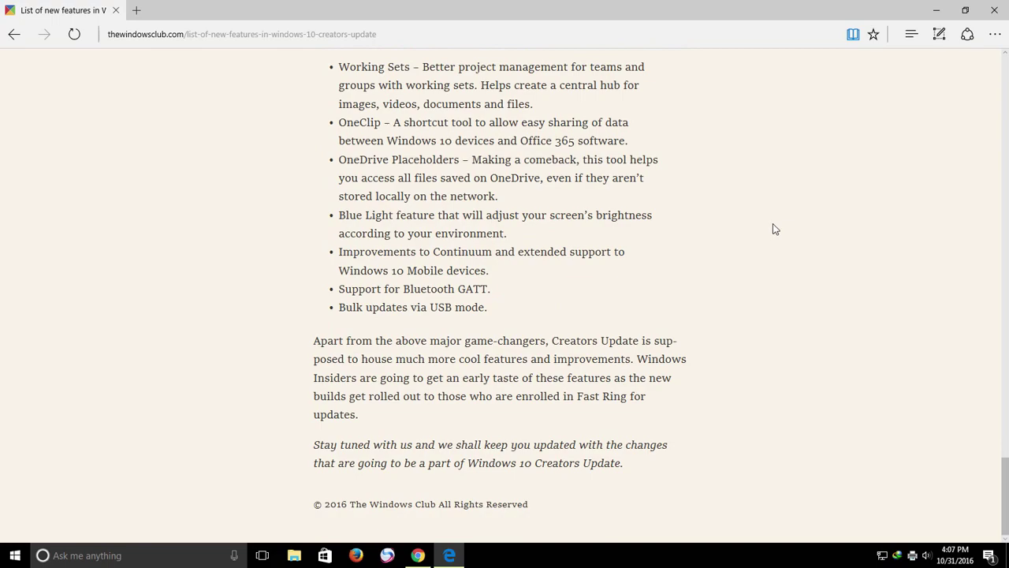
{"action": "scroll", "coordinate": [771, 221], "scroll_direction": "up", "scroll_amount": 10}
{"action": "scroll", "coordinate": [771, 218], "scroll_direction": "up", "scroll_amount": 20}
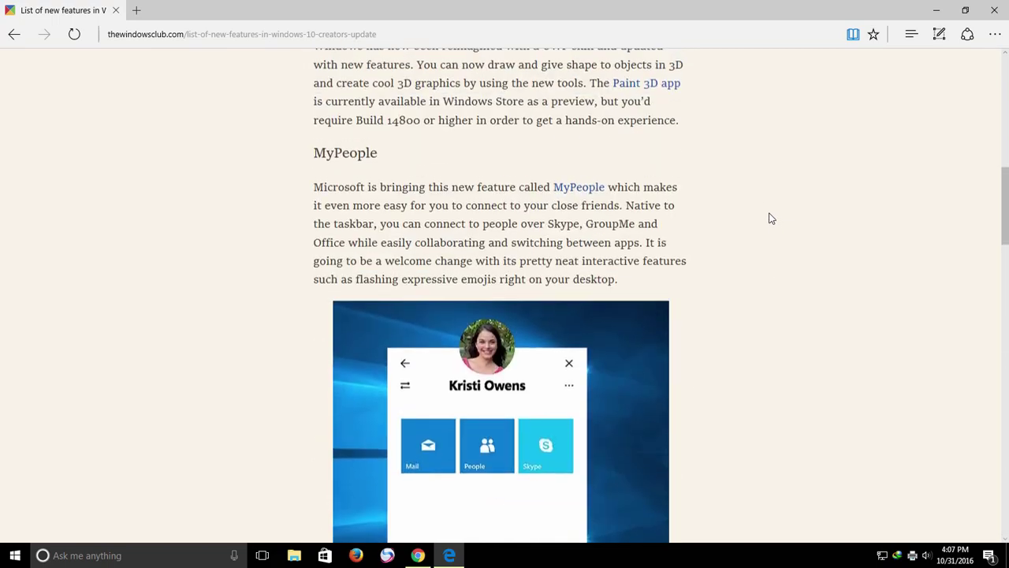
- Start printing the reading-view article from Edge with the page range set to 1-3
{"action": "left_click", "coordinate": [991, 38]}
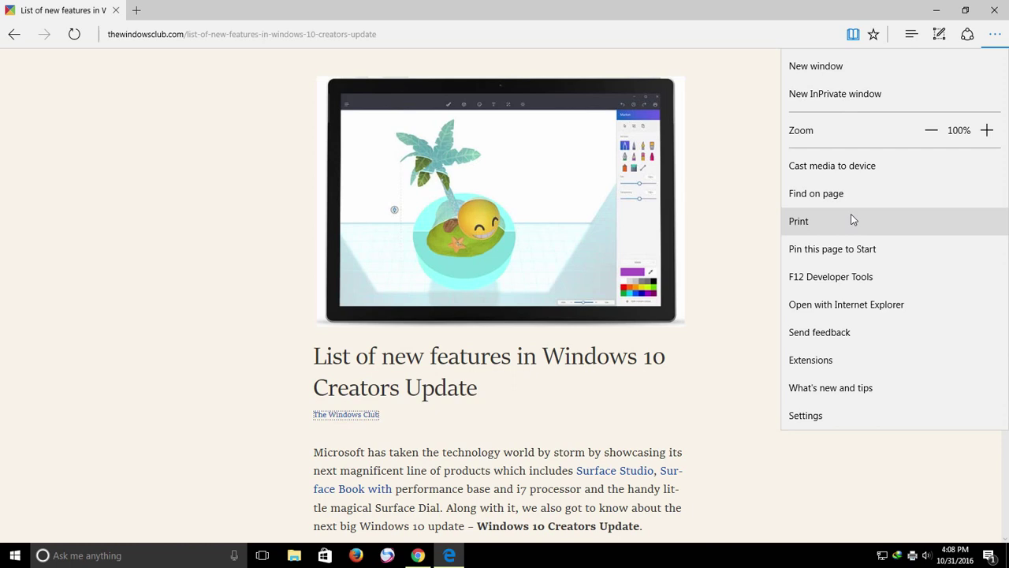
{"action": "left_click", "coordinate": [850, 214]}
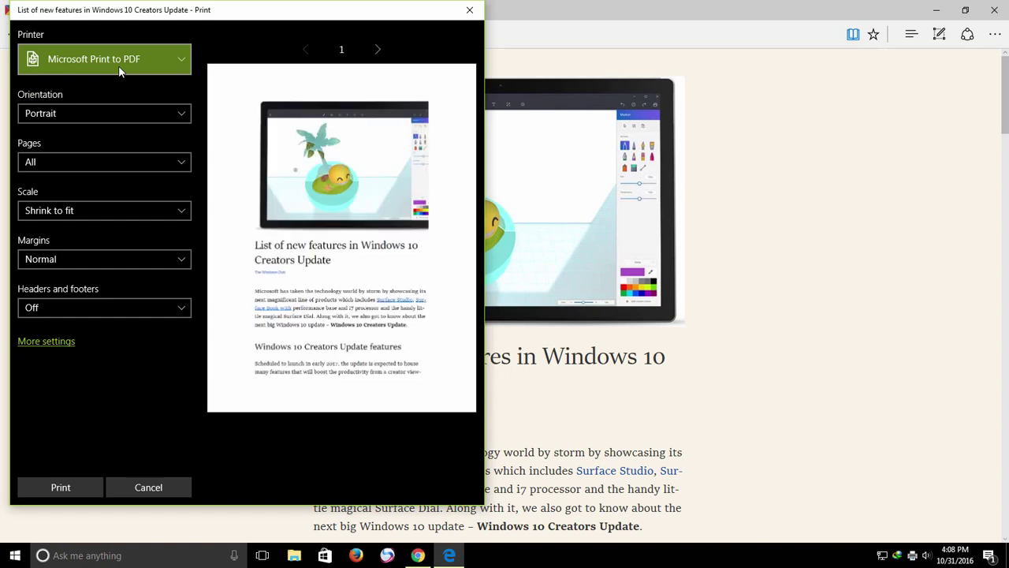
{"action": "left_click", "coordinate": [95, 162]}
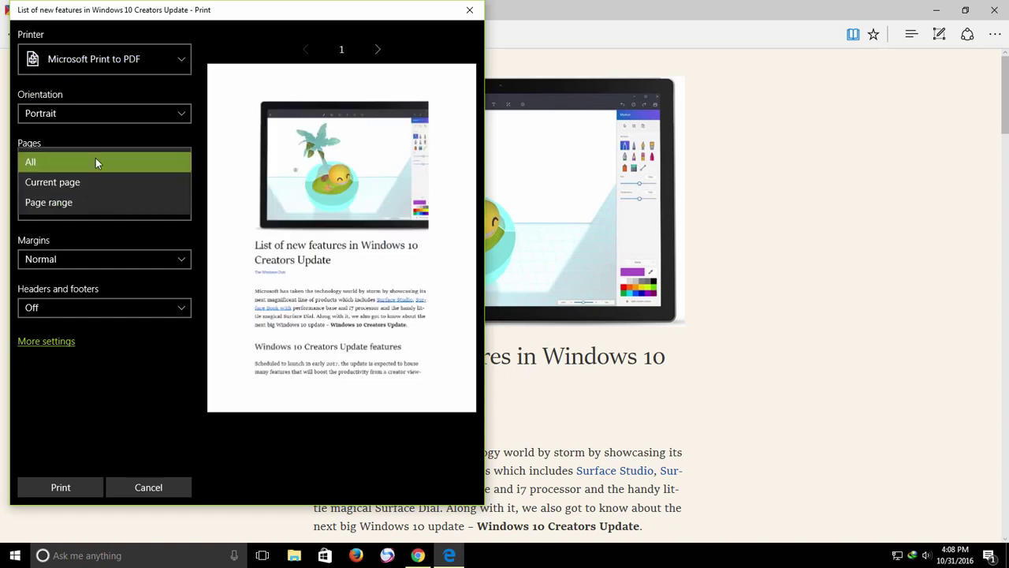
{"action": "left_click", "coordinate": [90, 202]}
{"action": "left_click", "coordinate": [95, 223]}
{"action": "type", "text": "1-3"}
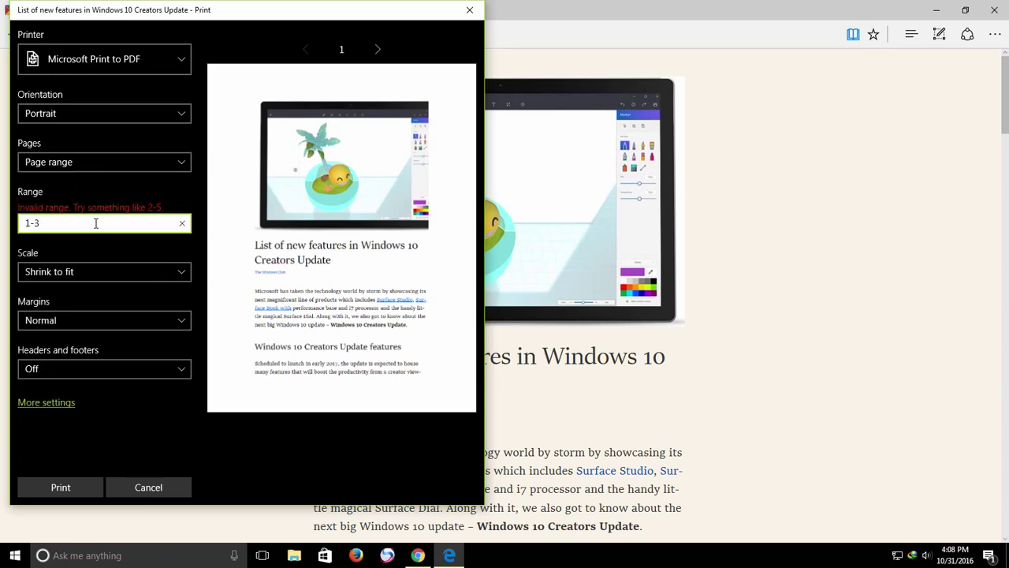
{"action": "left_click_drag", "start_coordinate": [84, 225], "coordinate": [8, 220]}
{"action": "type", "text": "1-3"}
- Print pages 1-3 and save the PDF on the Desktop as 'Another PDF'
{"action": "left_click", "coordinate": [66, 489]}
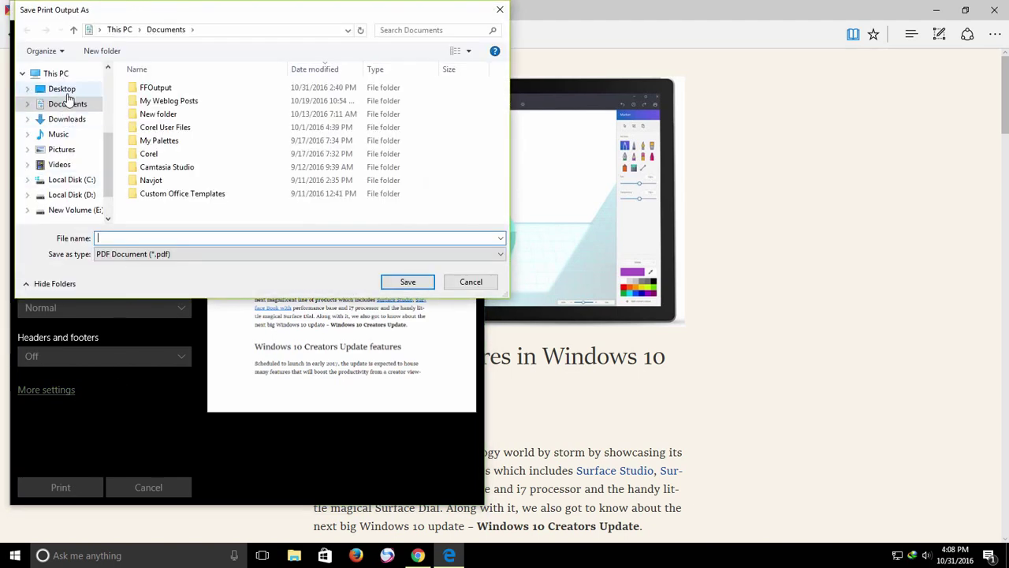
{"action": "left_click", "coordinate": [65, 90]}
{"action": "left_click", "coordinate": [140, 240]}
{"action": "type", "text": "An"}
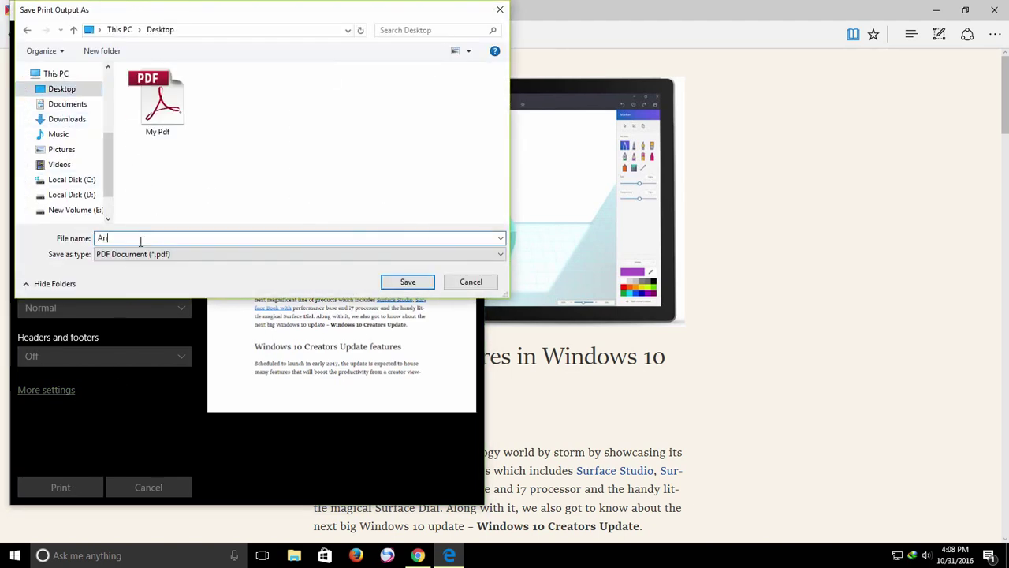
{"action": "type", "text": "other PDF"}
{"action": "key", "text": "Return"}
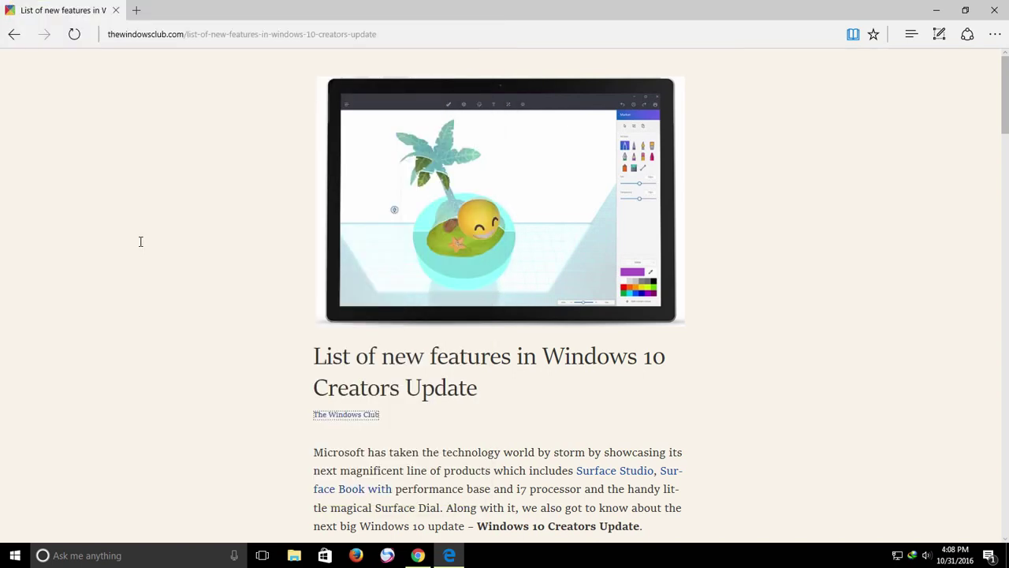
- Open Another PDF from the desktop in Adobe Reader and scroll through its three pages
{"action": "left_click", "coordinate": [938, 11]}
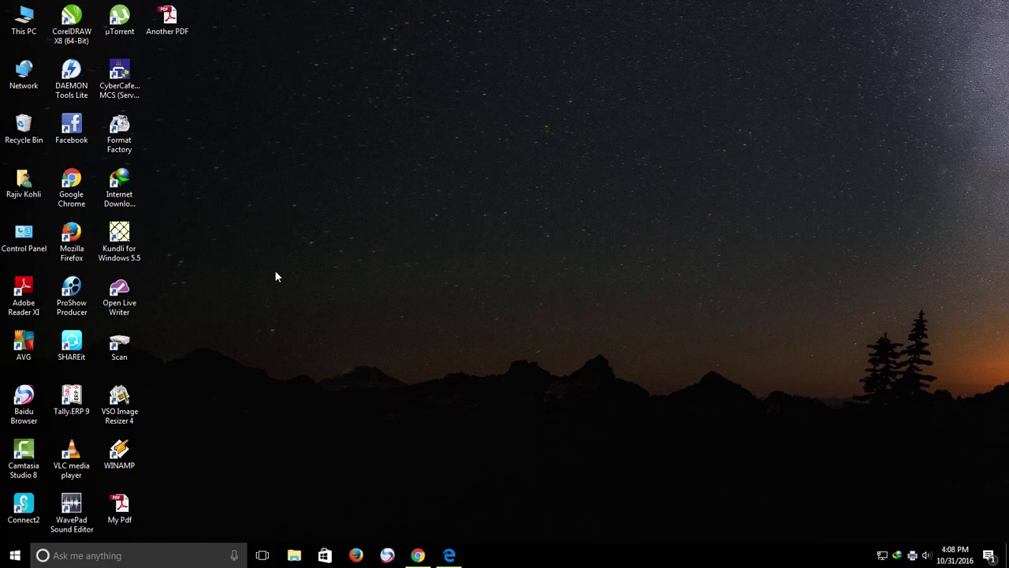
{"action": "double_click", "coordinate": [167, 23]}
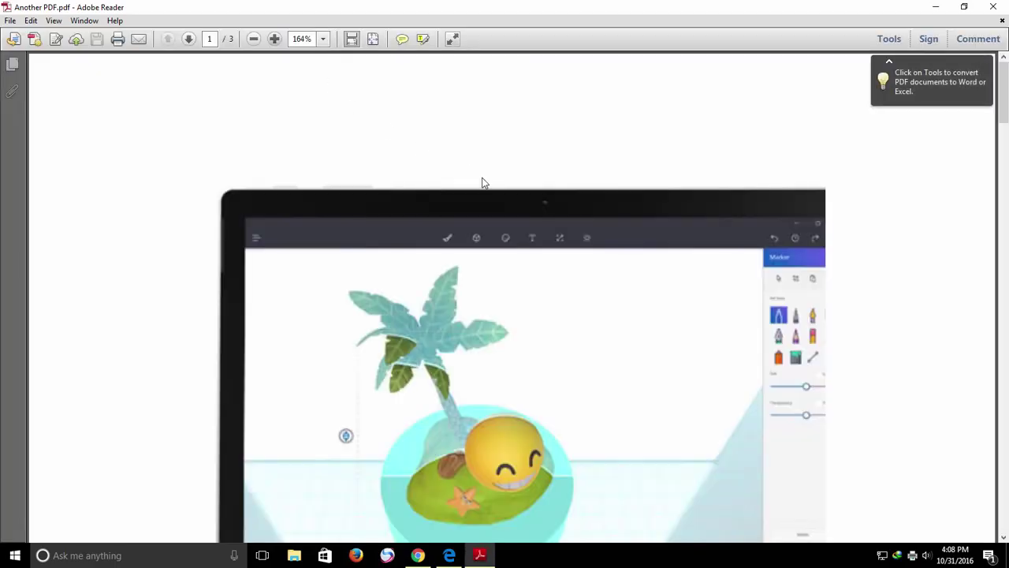
{"action": "scroll", "coordinate": [765, 174], "scroll_direction": "down", "scroll_amount": 5}
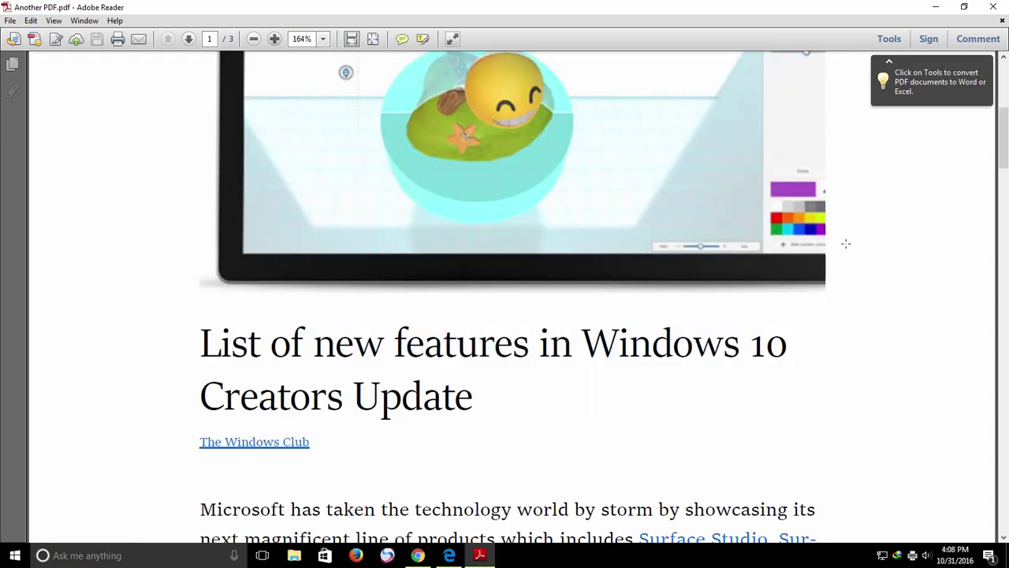
{"action": "scroll", "coordinate": [852, 261], "scroll_direction": "down", "scroll_amount": 15}
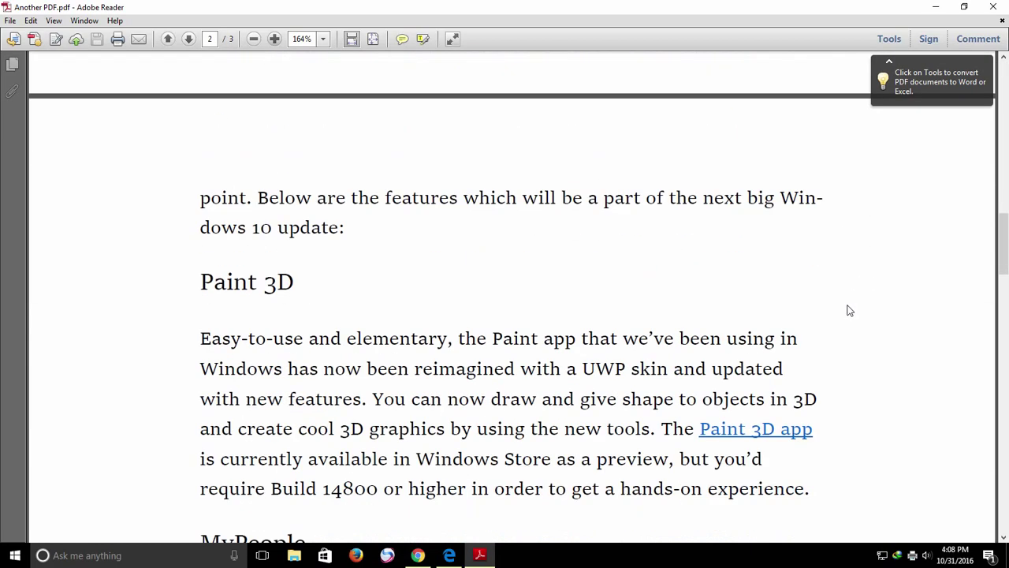
{"action": "scroll", "coordinate": [849, 313], "scroll_direction": "down", "scroll_amount": 15}
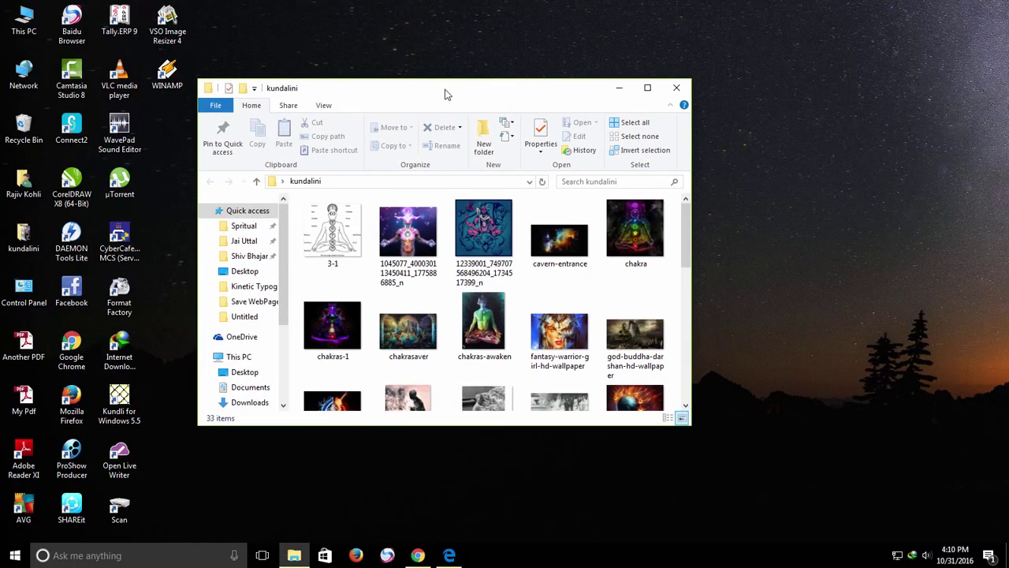
- Maximize the kundalini folder and select images 3-1 through heart-meditation, showing their context menu
{"action": "double_click", "coordinate": [447, 91]}
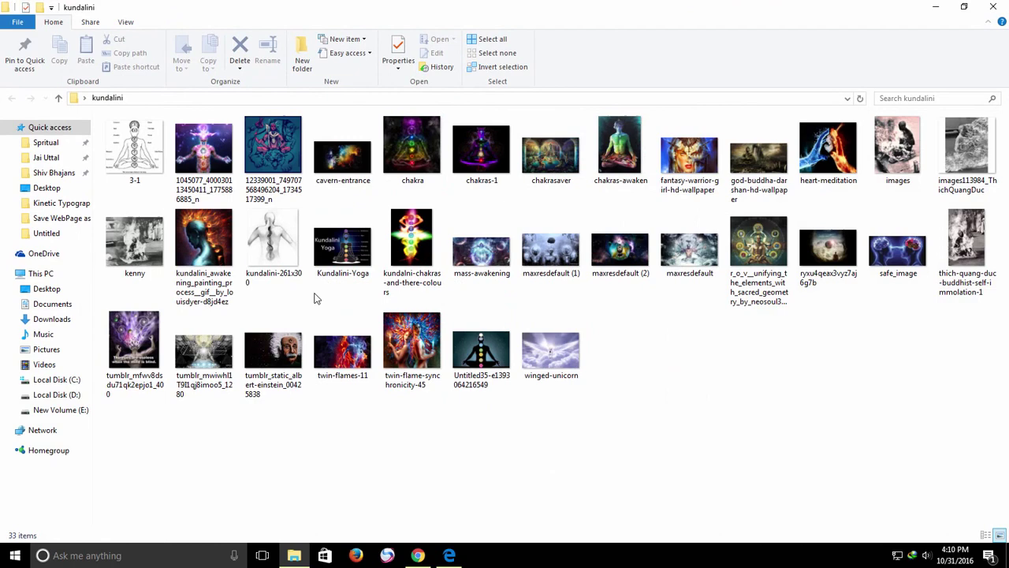
{"action": "right_click", "coordinate": [144, 154]}
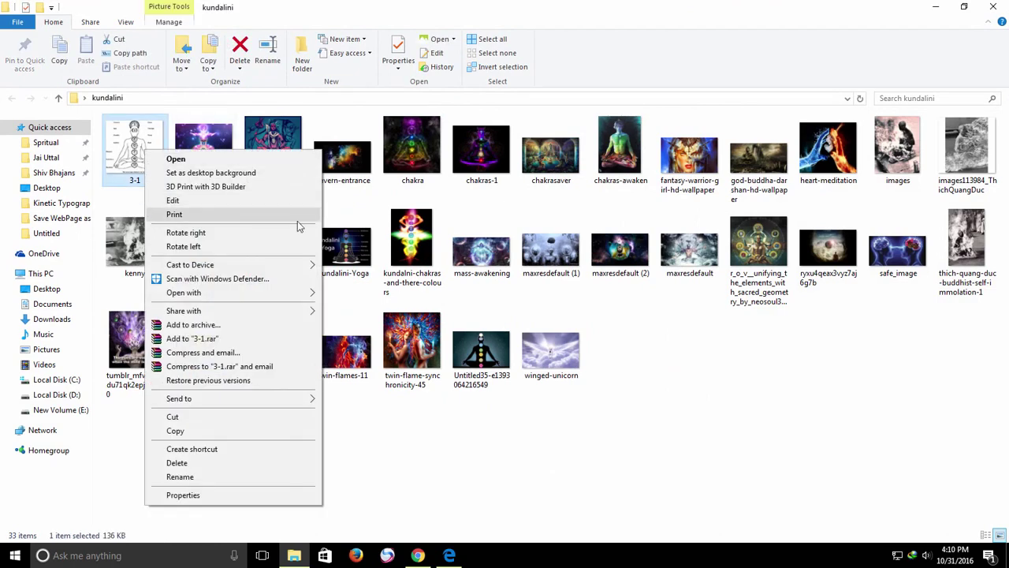
{"action": "left_click", "coordinate": [744, 312]}
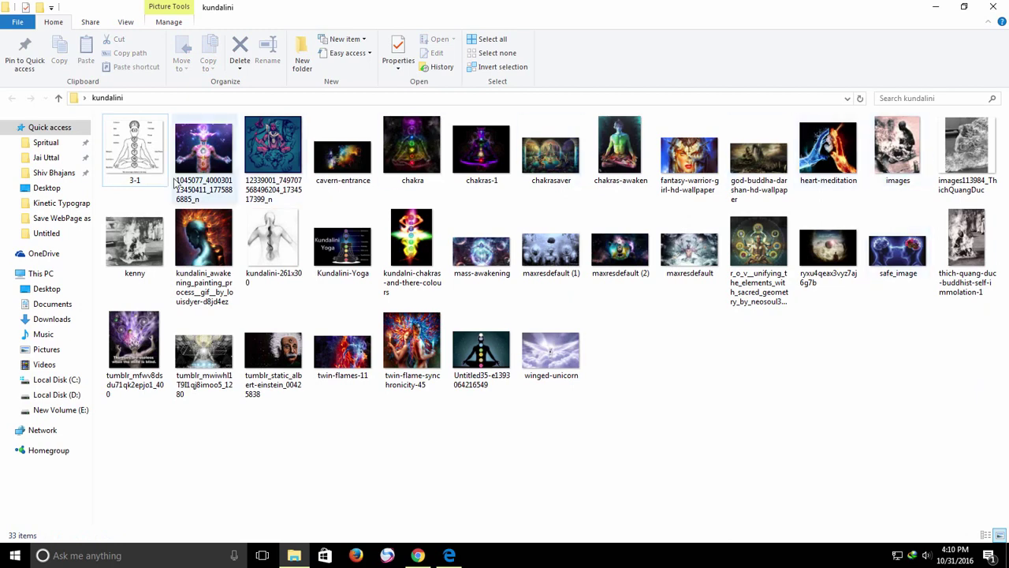
{"action": "left_click", "coordinate": [136, 150]}
{"action": "left_click", "coordinate": [820, 154], "text": "shift"}
{"action": "right_click", "coordinate": [813, 163]}
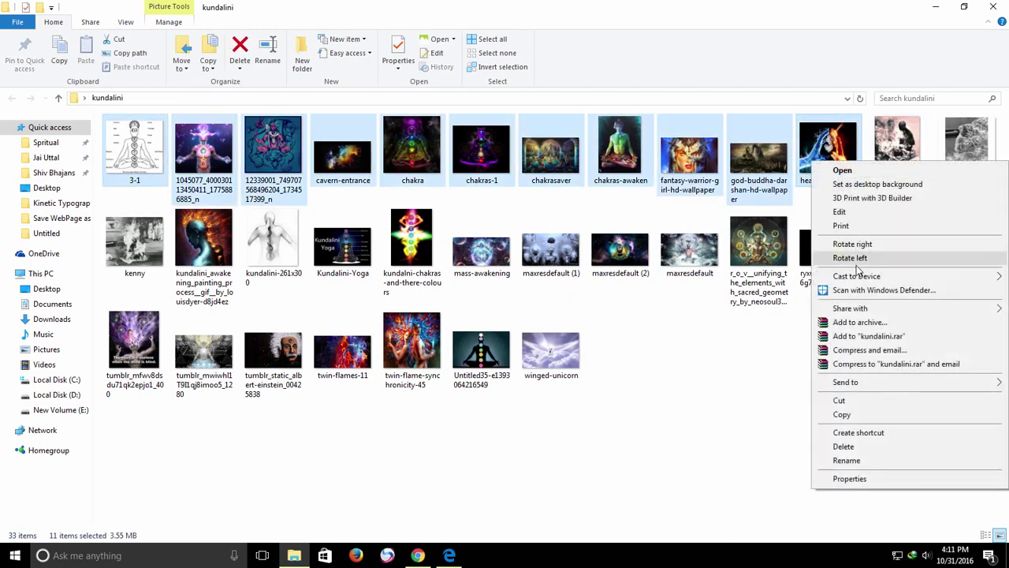
- Start printing the 11 pictures and choose the Wallet (9) layout
{"action": "left_click", "coordinate": [842, 225]}
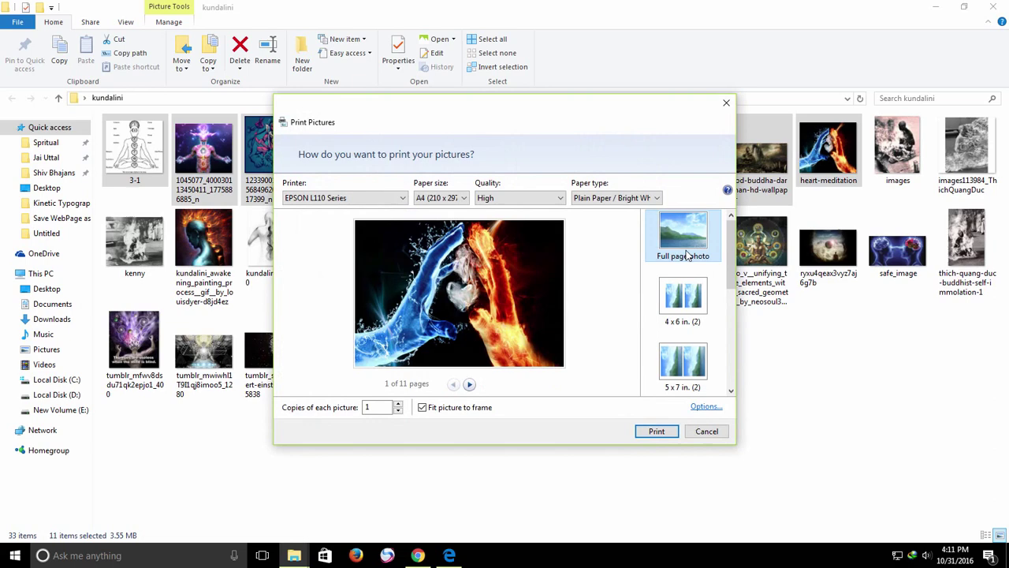
{"action": "left_click", "coordinate": [687, 298]}
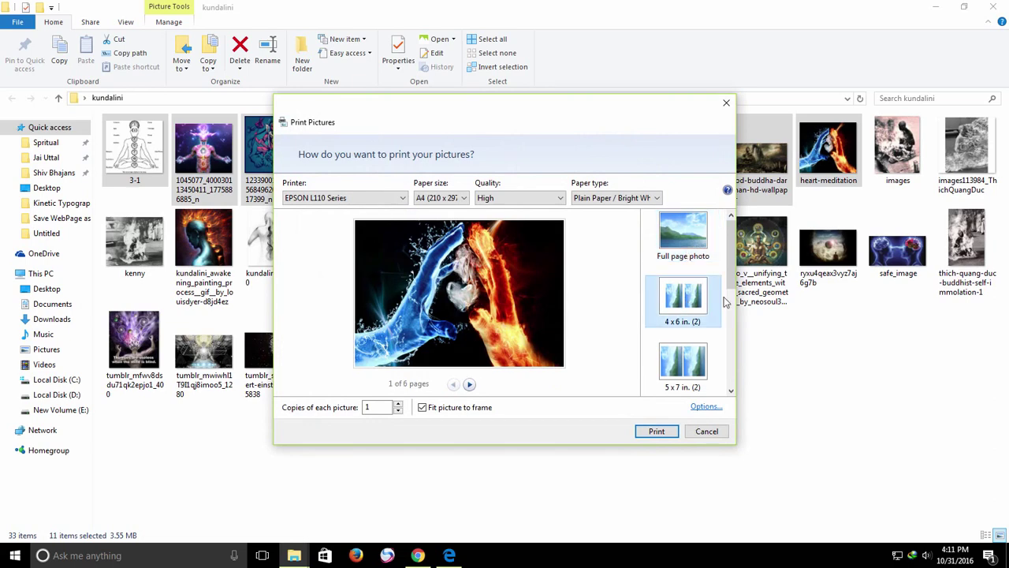
{"action": "scroll", "coordinate": [736, 299], "scroll_direction": "down", "scroll_amount": 3}
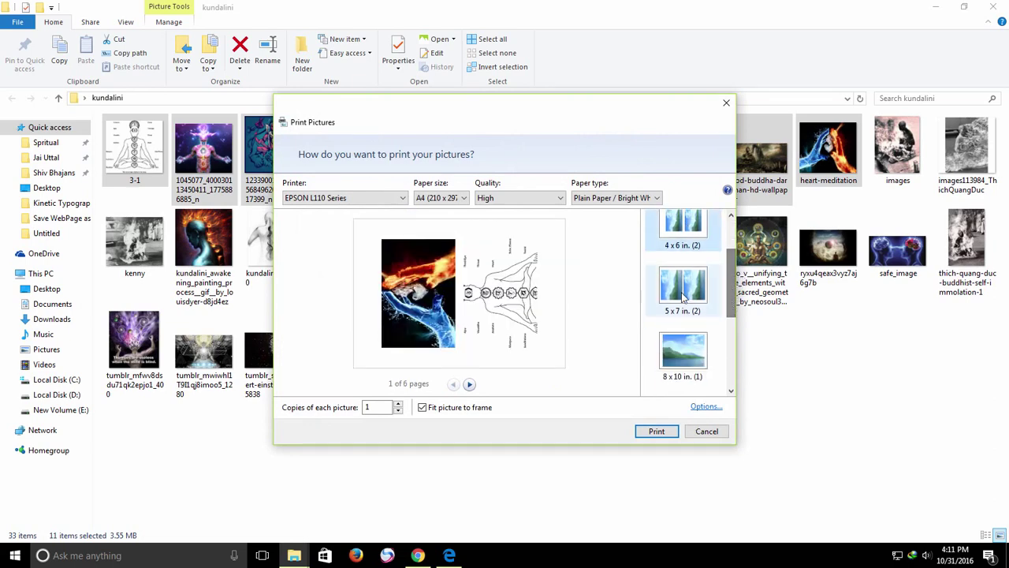
{"action": "scroll", "coordinate": [733, 327], "scroll_direction": "down", "scroll_amount": 3}
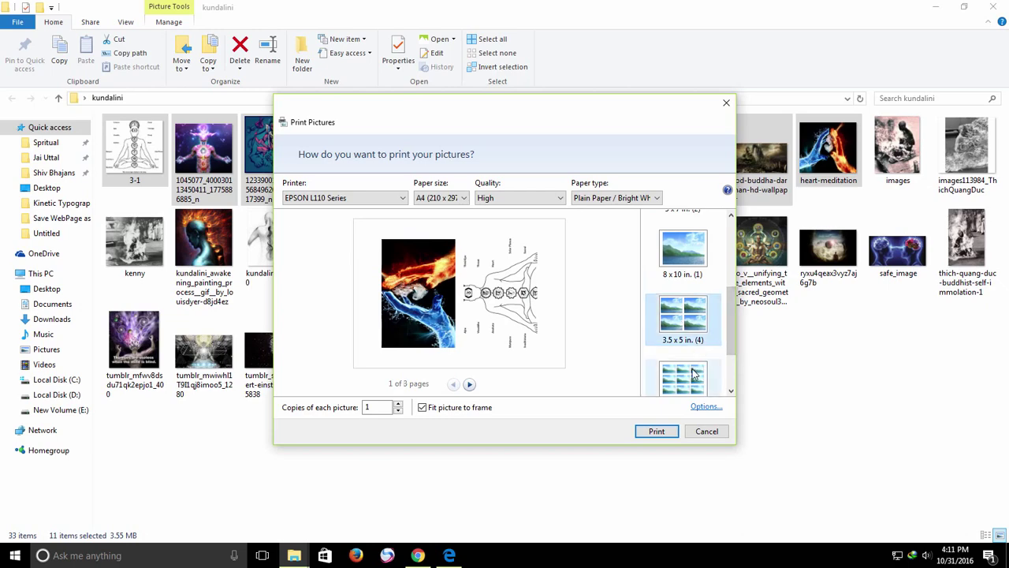
{"action": "scroll", "coordinate": [730, 327], "scroll_direction": "down", "scroll_amount": 2}
{"action": "left_click", "coordinate": [697, 364]}
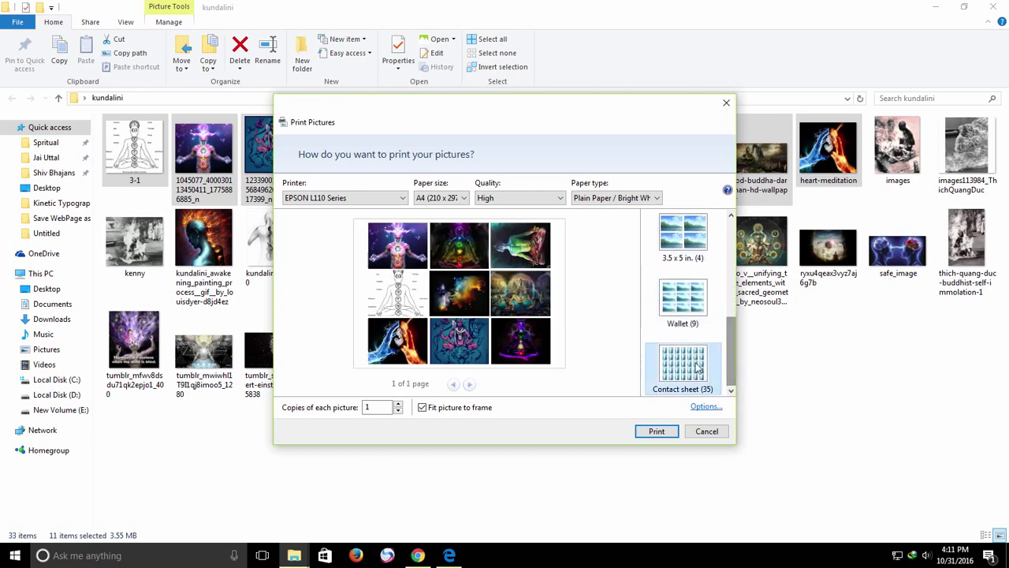
{"action": "left_click", "coordinate": [672, 314]}
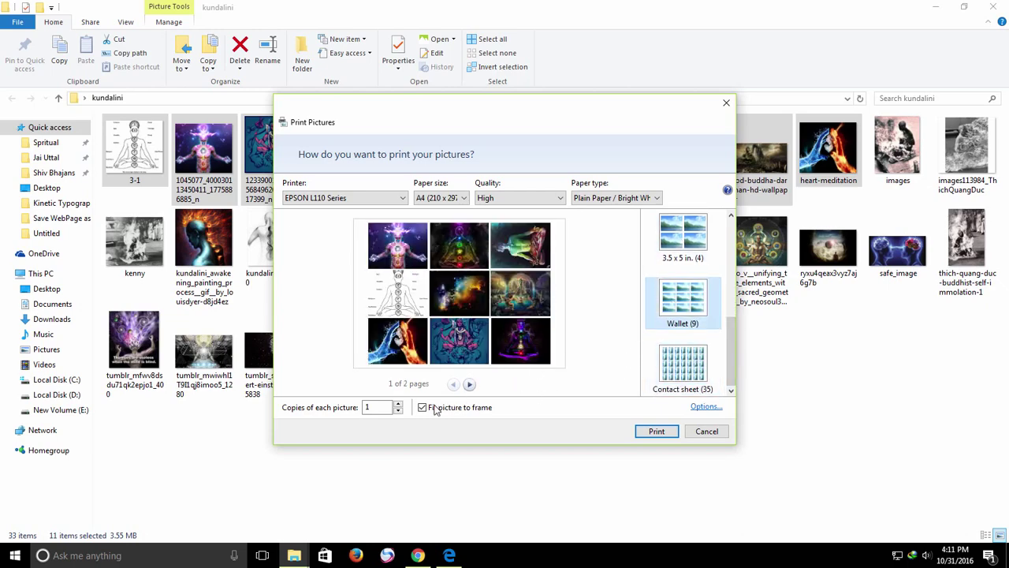
- Print the pictures to Microsoft Print to PDF, saving Pics.pdf on the Desktop
{"action": "left_click", "coordinate": [339, 203]}
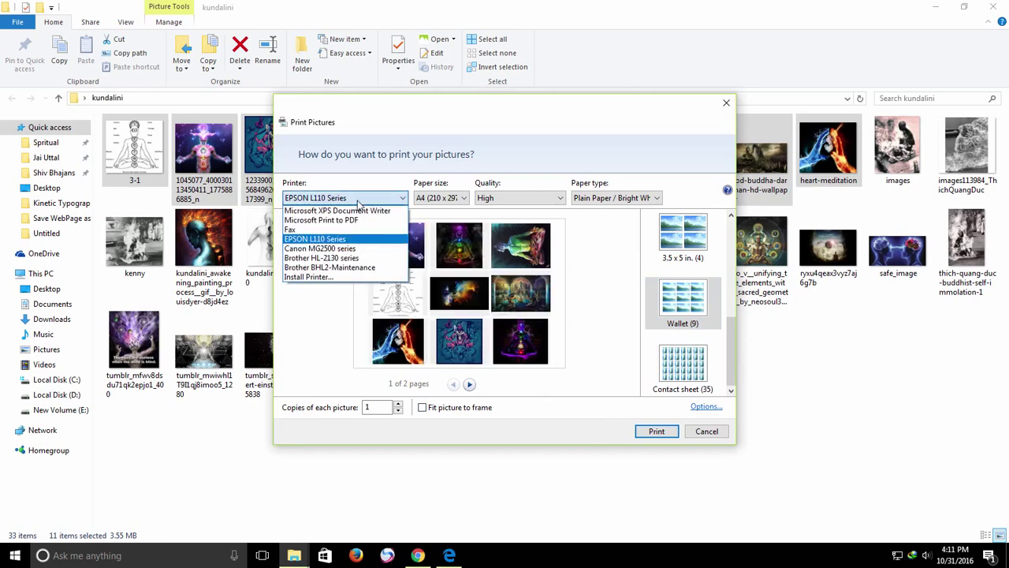
{"action": "left_click", "coordinate": [354, 224]}
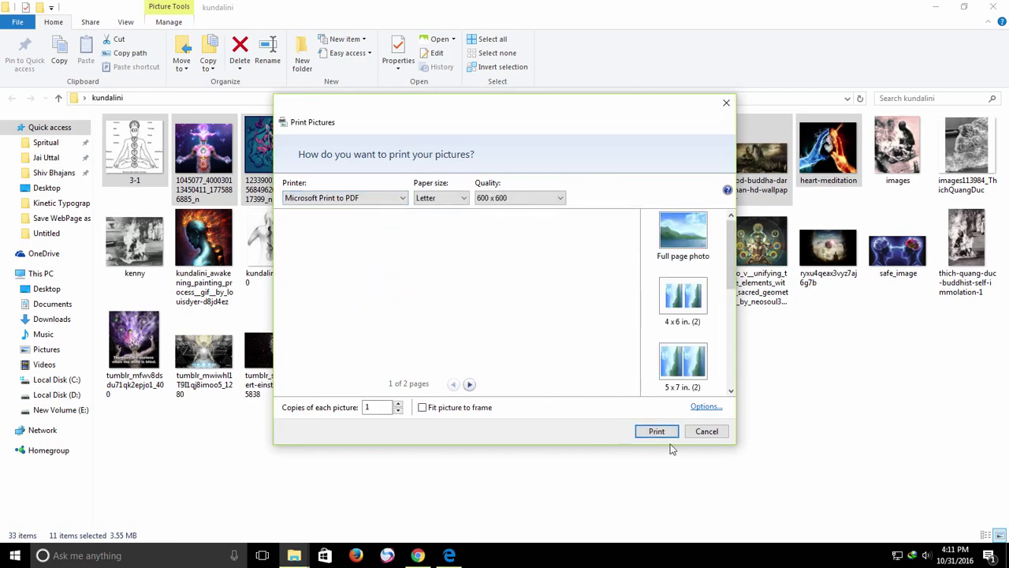
{"action": "left_click", "coordinate": [655, 432]}
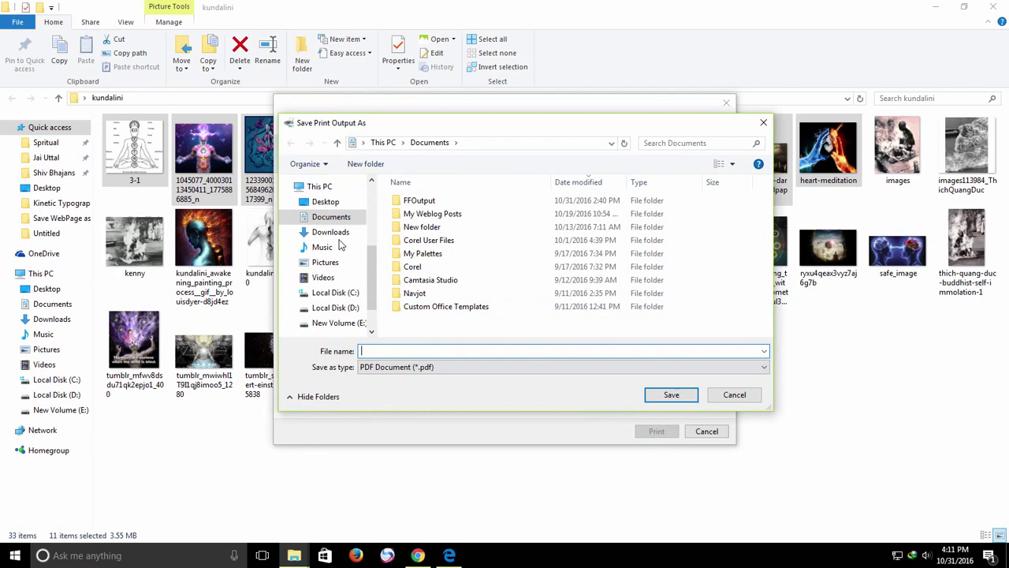
{"action": "left_click", "coordinate": [324, 202]}
{"action": "left_click", "coordinate": [416, 351]}
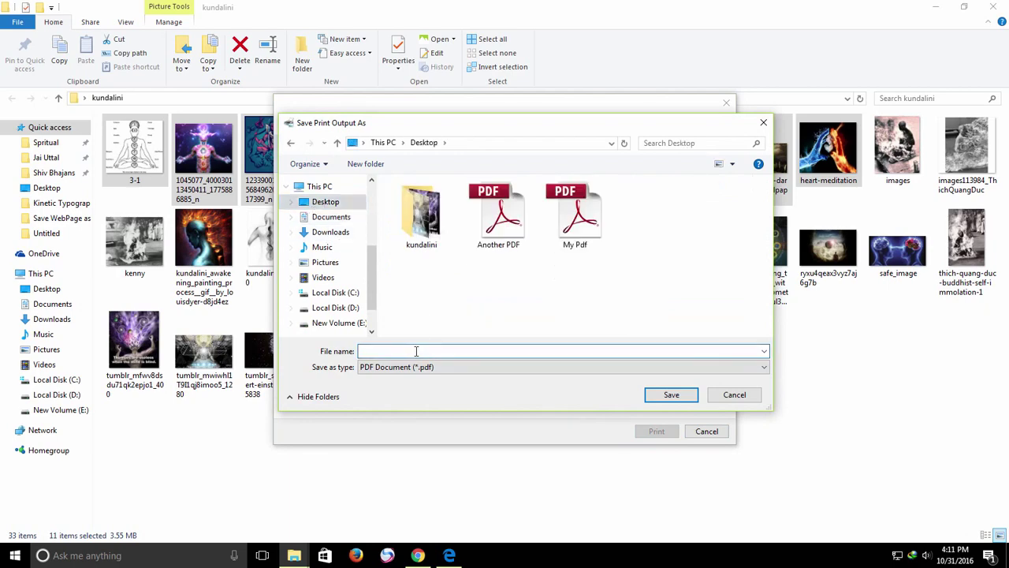
{"action": "left_click", "coordinate": [651, 394]}
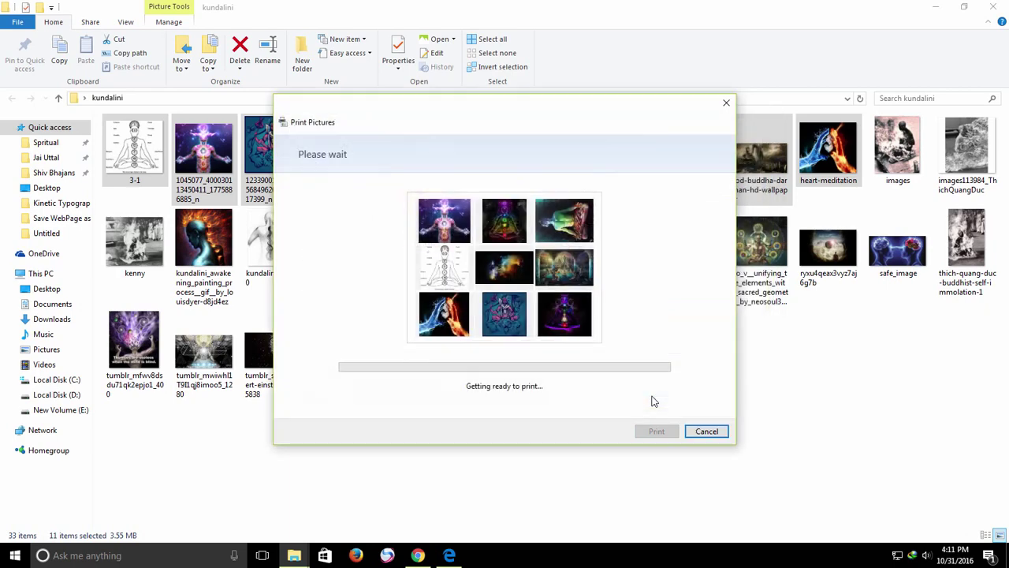